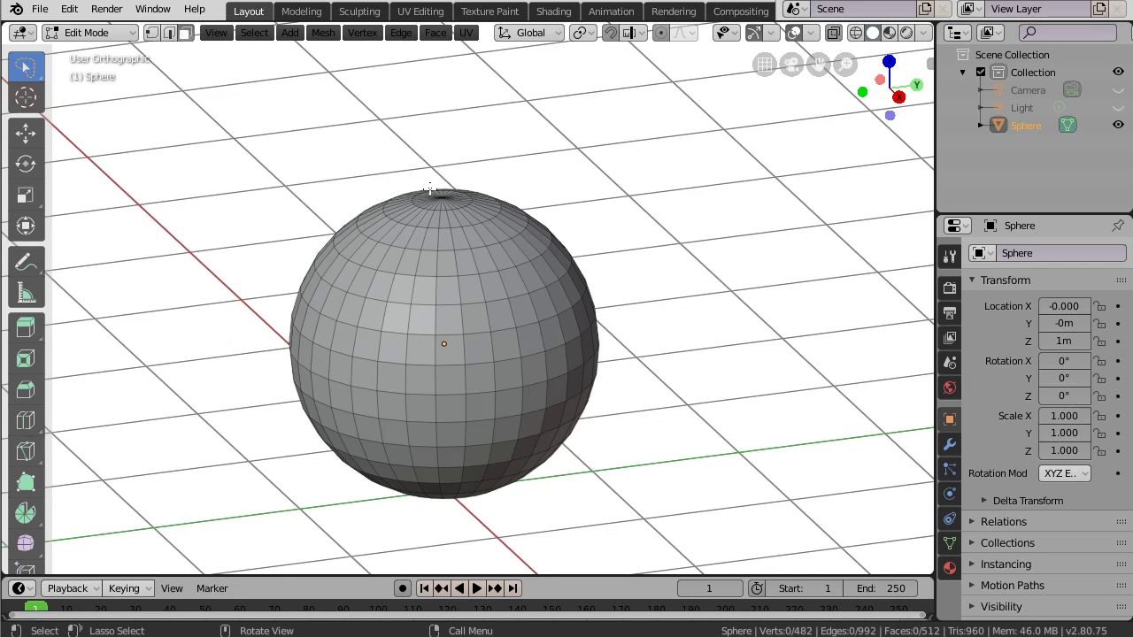
# Set the mesh selection to vertex mode and select four adjacent vertices in one row on the sphere's upper front.
pyautogui.click(171, 34)
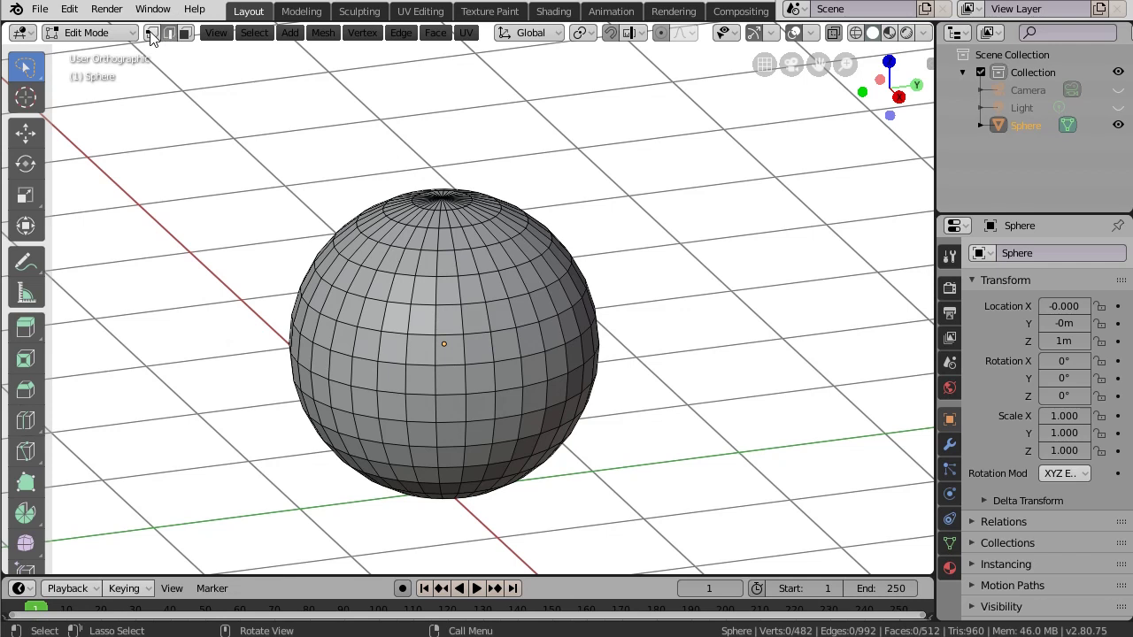
pyautogui.click(151, 34)
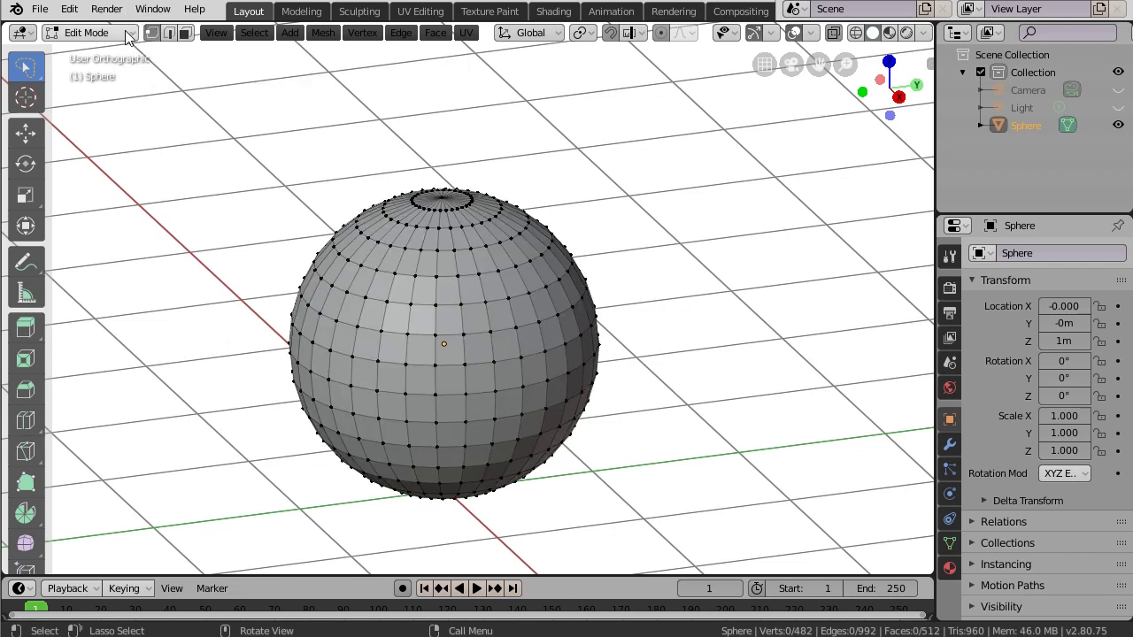
pyautogui.click(169, 34)
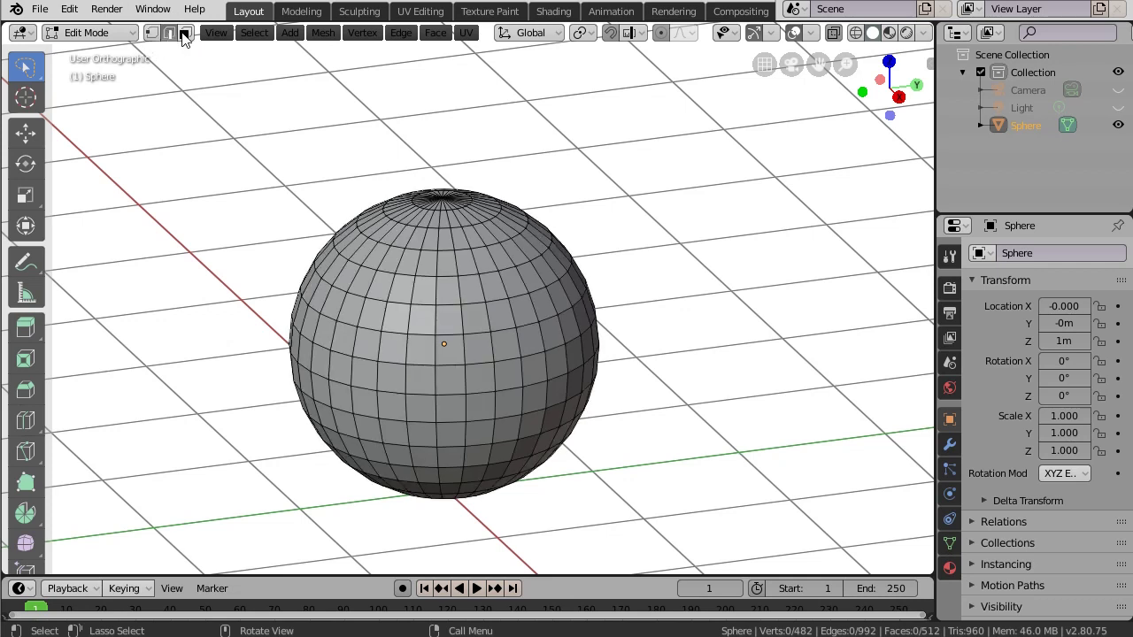
pyautogui.click(151, 34)
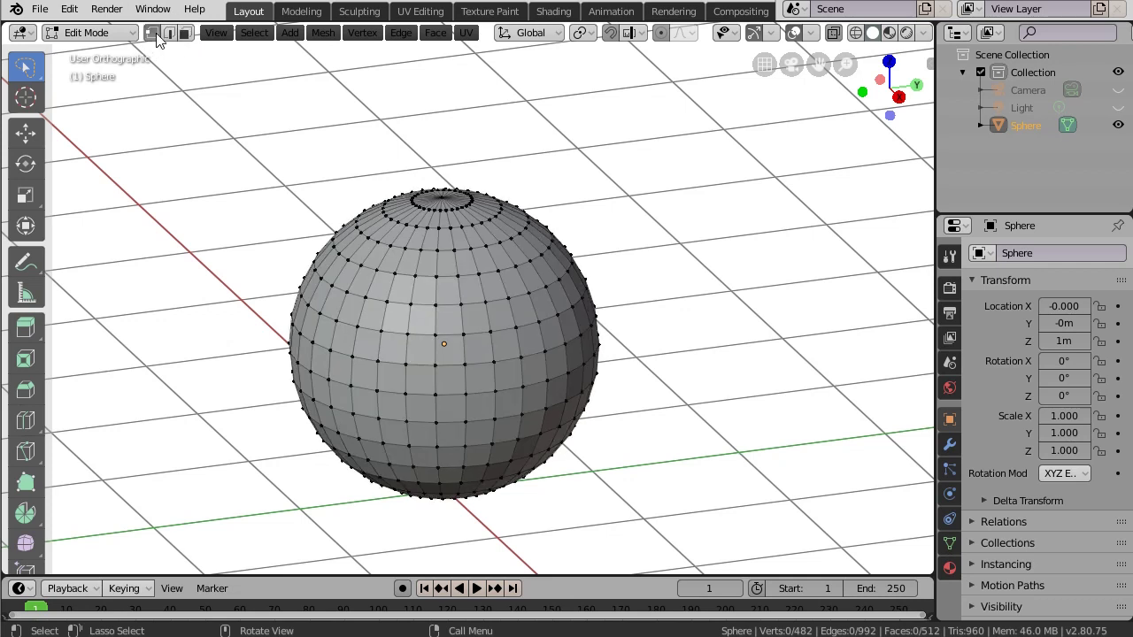
pyautogui.click(393, 273)
pyautogui.press('shift')
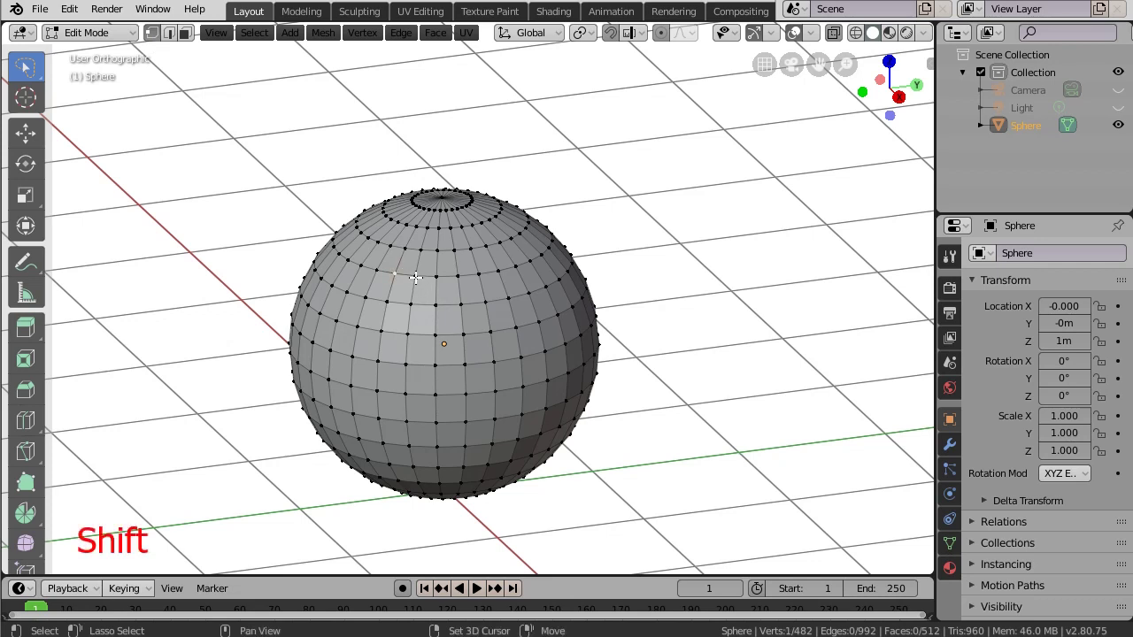
pyautogui.keyDown('shift'); pyautogui.click(415, 277); pyautogui.keyUp('shift')
pyautogui.keyDown('shift'); pyautogui.click(435, 275); pyautogui.keyUp('shift')
pyautogui.keyDown('shift'); pyautogui.click(458, 276); pyautogui.keyUp('shift')
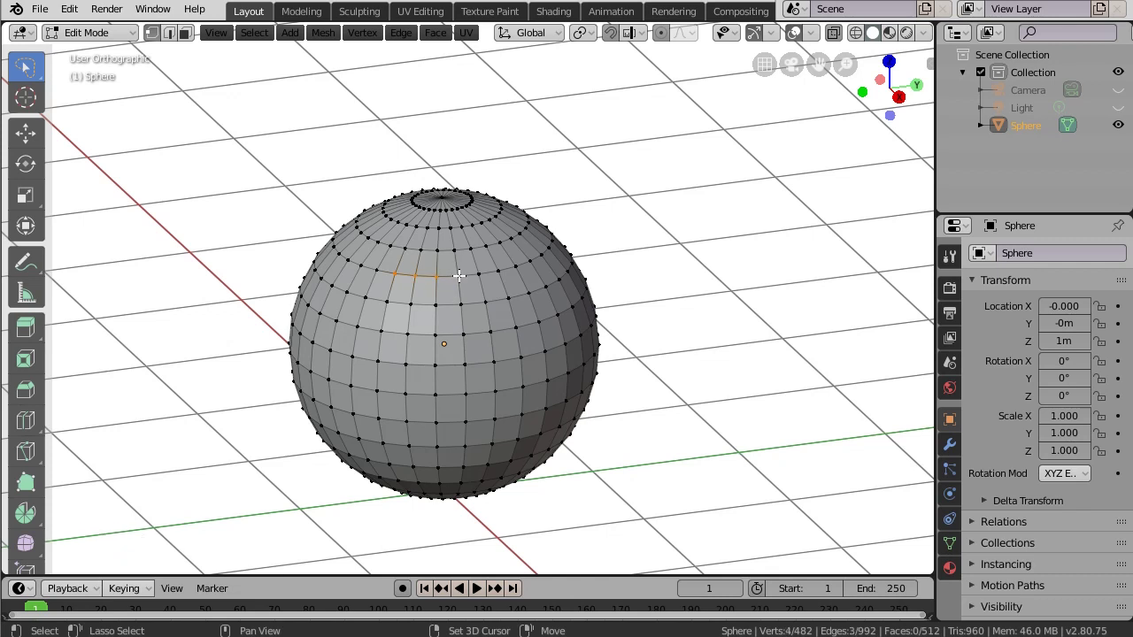
# Switch the mesh selection to edge mode and select three neighbouring edges on the front of the sphere.
pyautogui.click(169, 33)
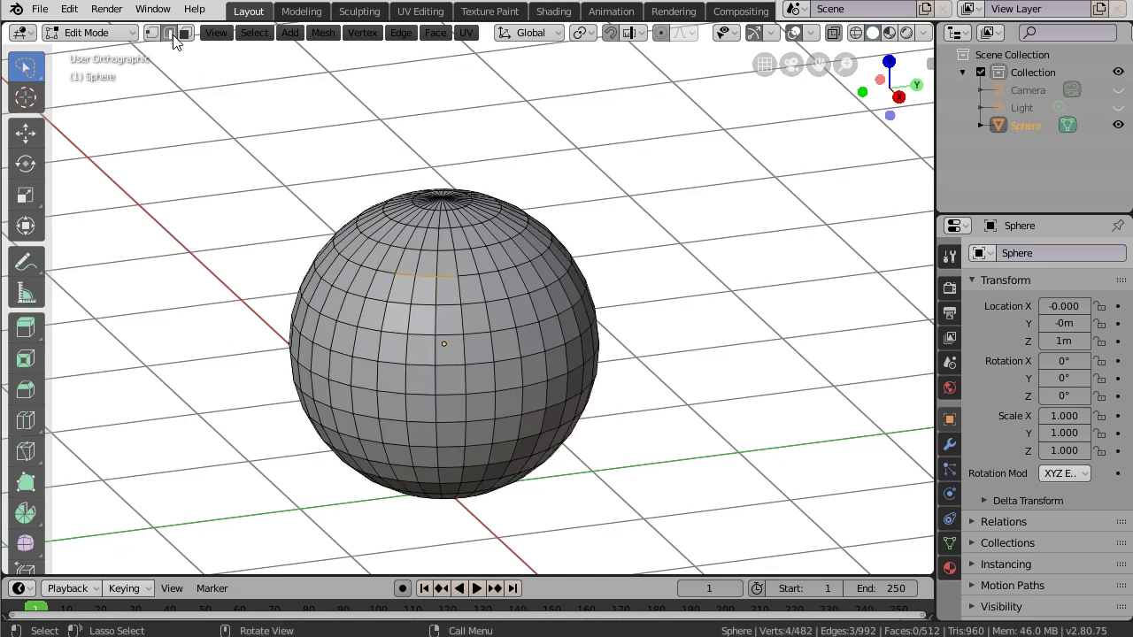
pyautogui.click(460, 318)
pyautogui.keyDown('shift'); pyautogui.click(486, 316); pyautogui.keyUp('shift')
pyautogui.keyDown('shift'); pyautogui.click(469, 303); pyautogui.keyUp('shift')
# Switch the mesh selection to face mode and select four connected faces on the sphere's upper front.
pyautogui.click(185, 33)
pyautogui.click(461, 287)
pyautogui.click(447, 313)
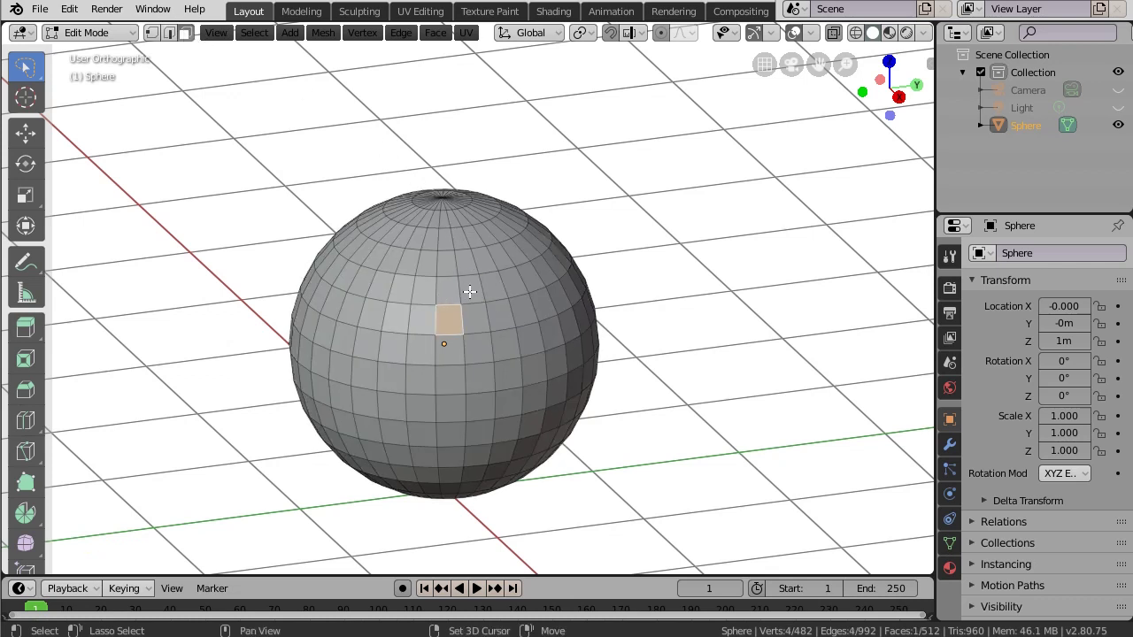
pyautogui.keyDown('shift'); pyautogui.click(469, 289); pyautogui.keyUp('shift')
pyautogui.keyDown('shift'); pyautogui.click(445, 287); pyautogui.keyUp('shift')
pyautogui.keyDown('shift'); pyautogui.click(463, 261); pyautogui.keyUp('shift')
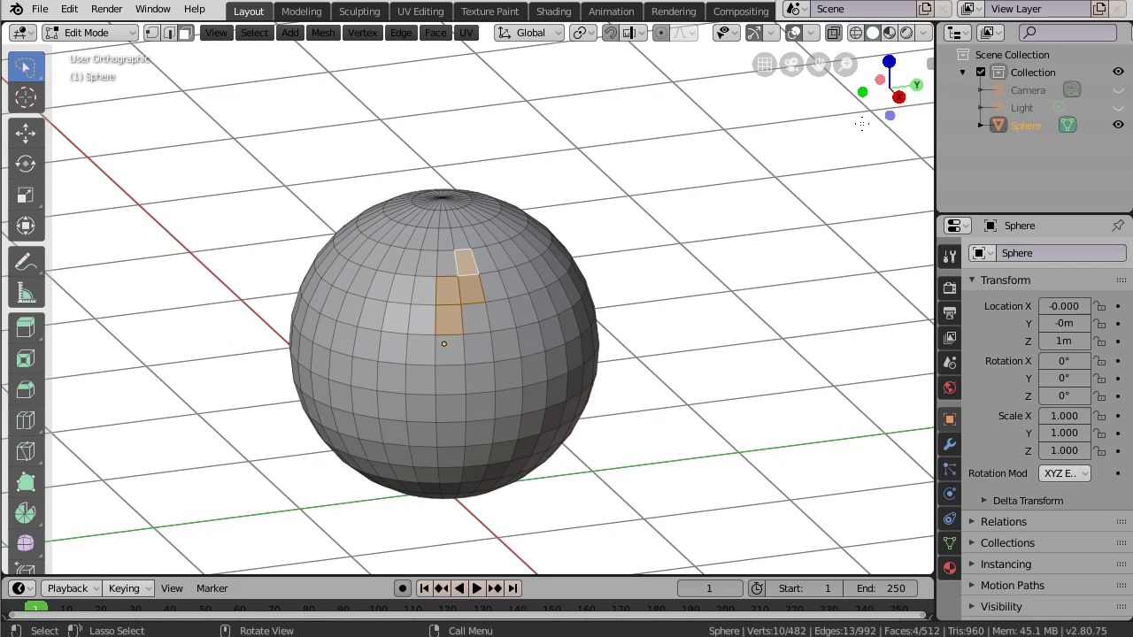
# Turn on X-ray for the viewport and change the sphere's display to wireframe shading.
pyautogui.click(833, 33)
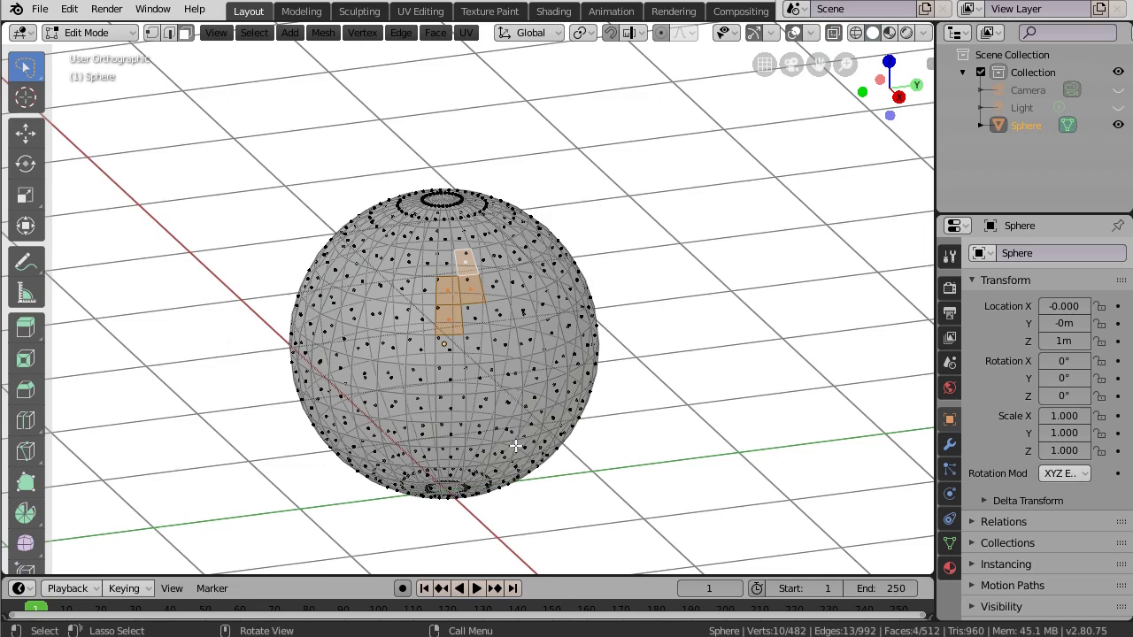
pyautogui.keyDown('alt'); pyautogui.moveTo(516, 447); pyautogui.dragTo(579, 255, button='middle'); pyautogui.keyUp('alt')
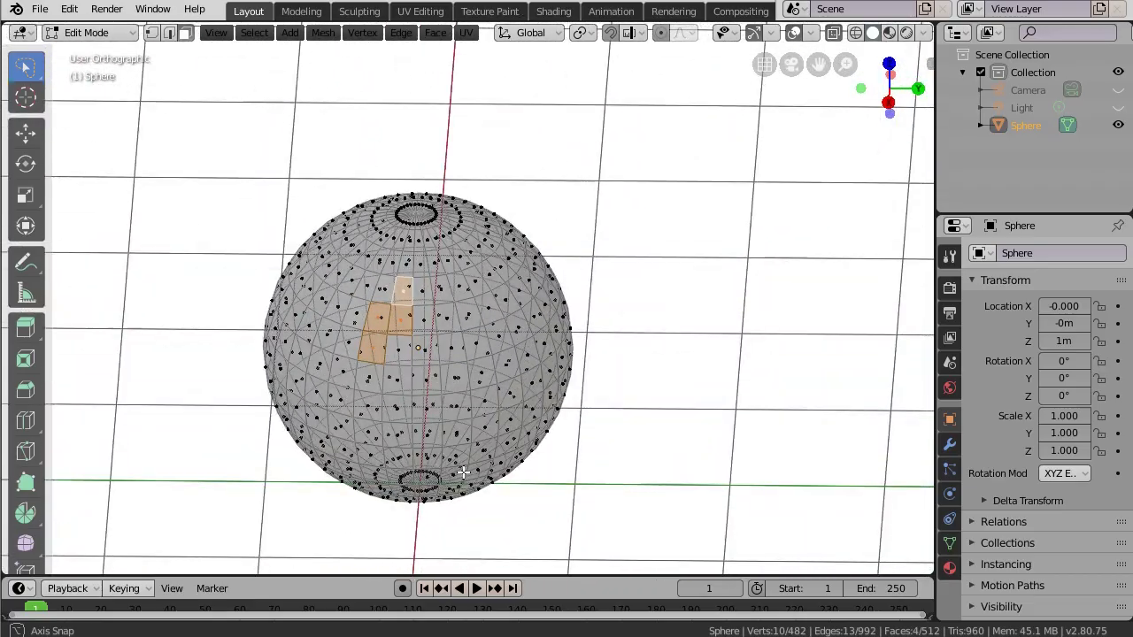
pyautogui.click(854, 34)
pyautogui.click(855, 34)
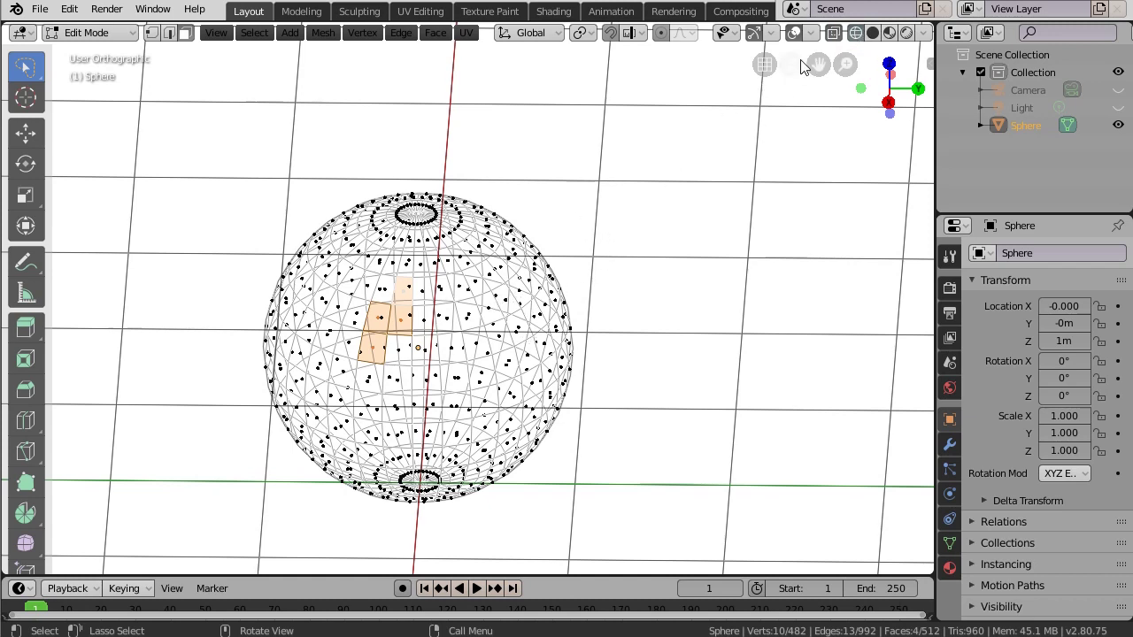
# Toggle X-ray off and on in wireframe shading to compare how the sphere's hidden geometry is displayed.
pyautogui.click(832, 34)
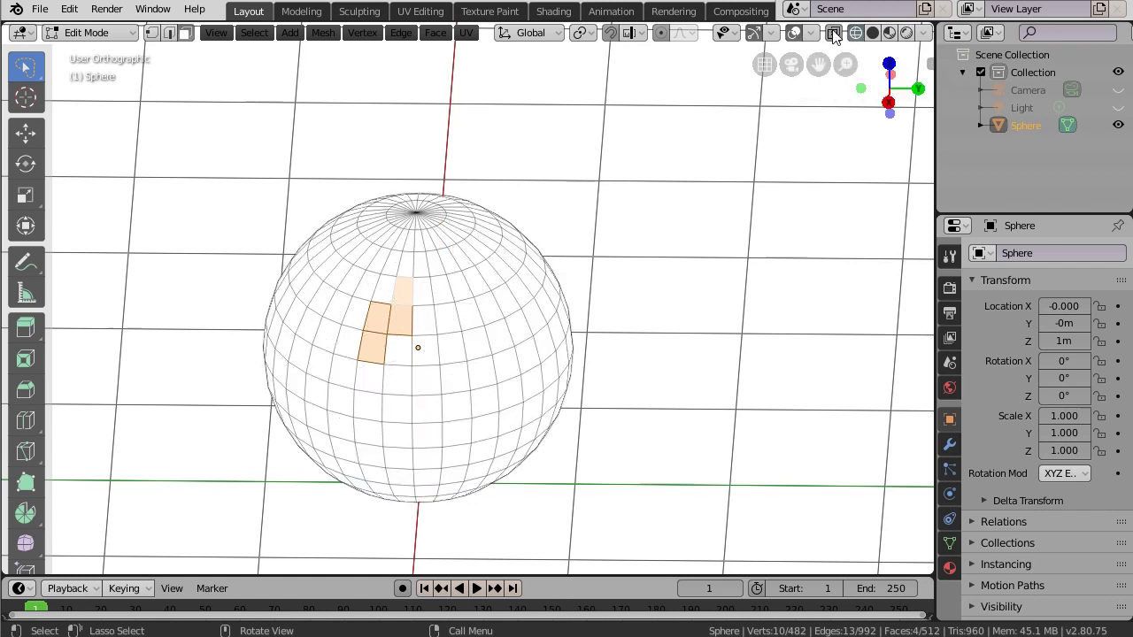
pyautogui.click(832, 33)
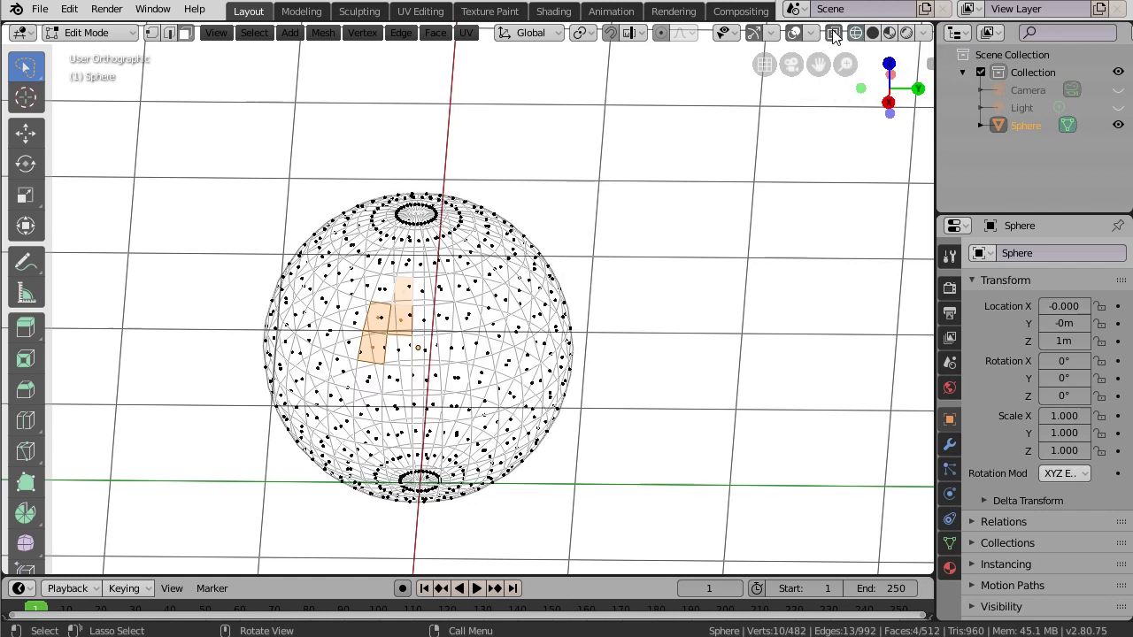
pyautogui.click(832, 34)
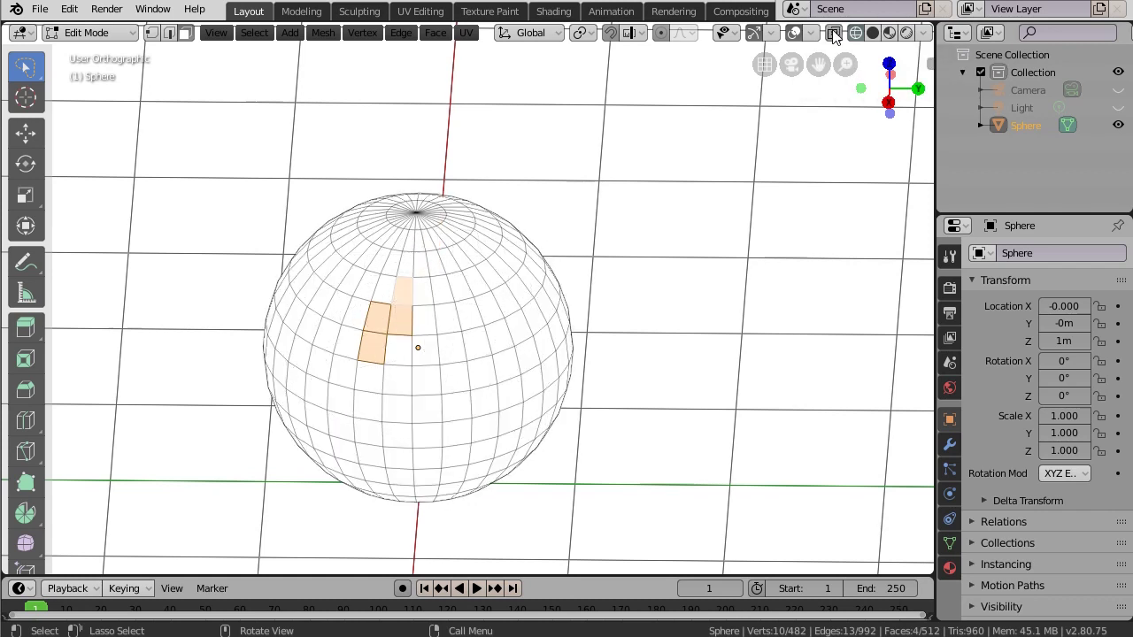
pyautogui.click(833, 33)
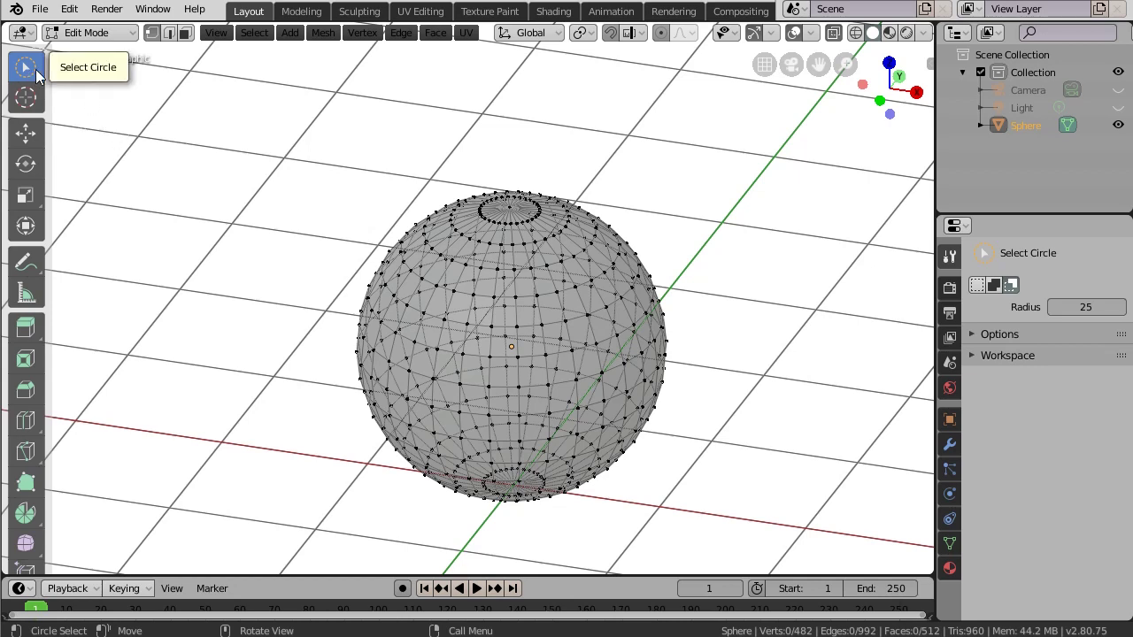
# Activate the plain Select tool and select the four corner vertices of one face on the sphere's front.
pyautogui.click(36, 71)
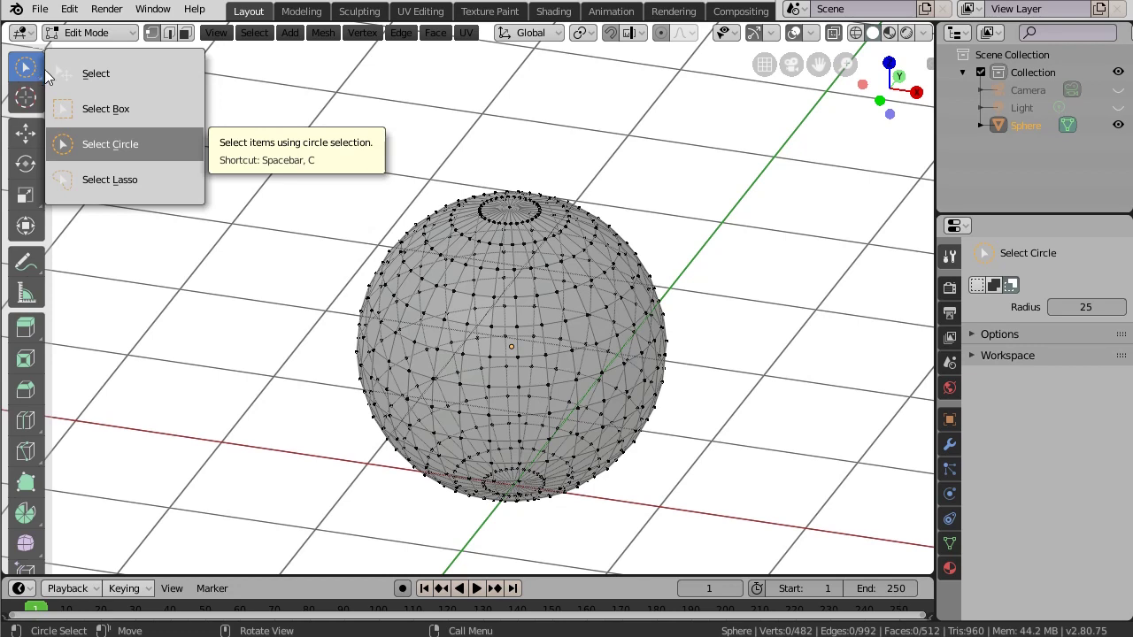
pyautogui.click(103, 71)
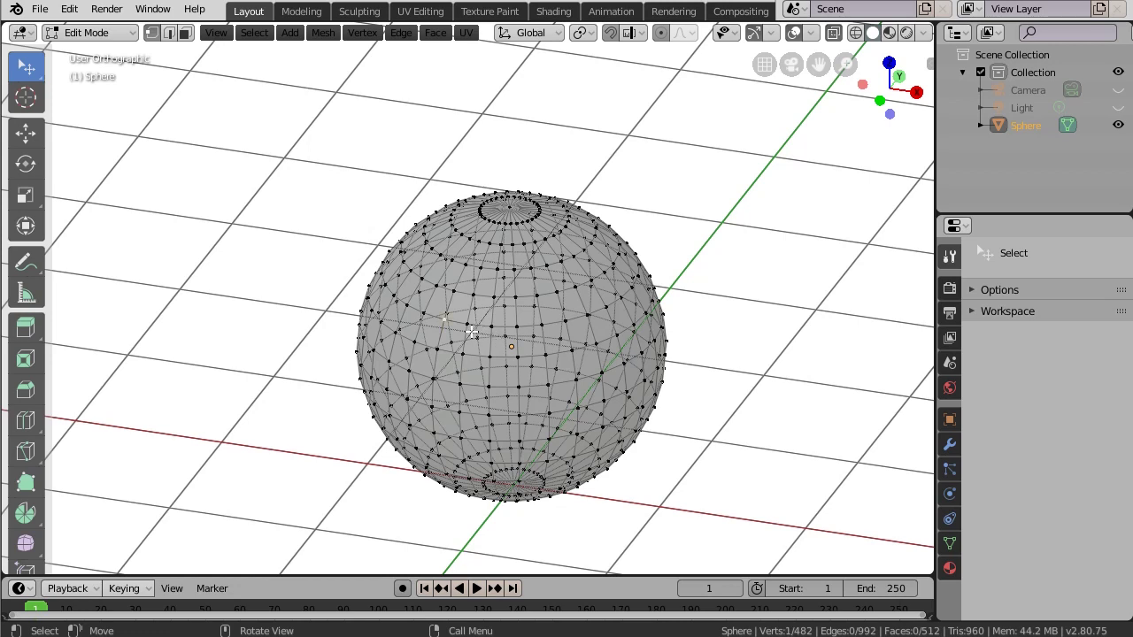
pyautogui.press('shift')
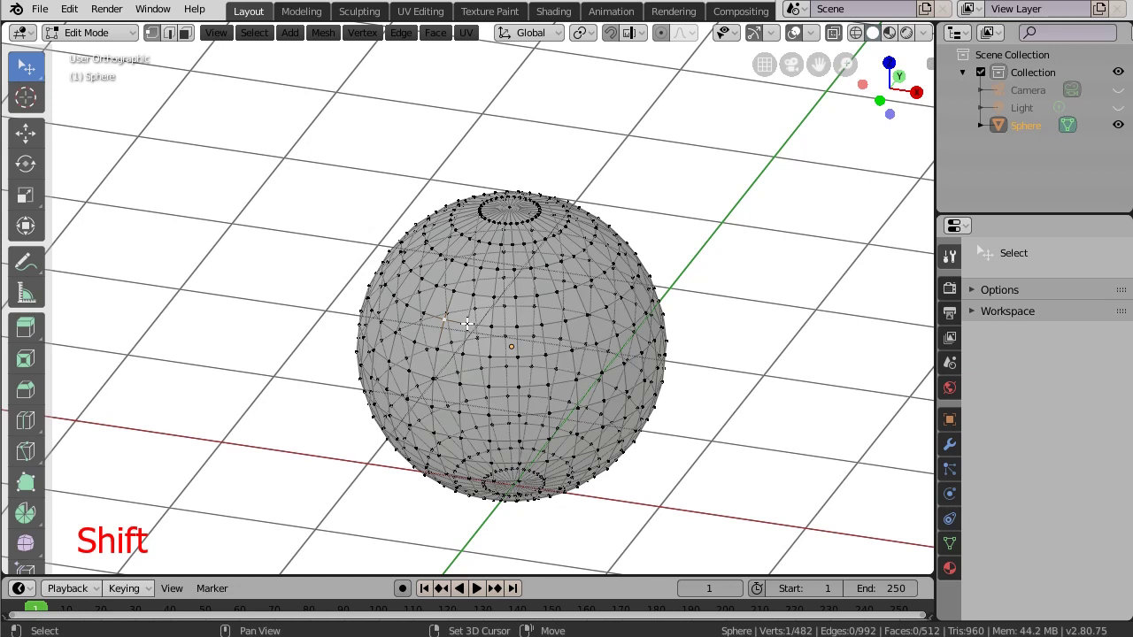
pyautogui.keyDown('shift'); pyautogui.click(467, 322); pyautogui.keyUp('shift')
pyautogui.keyDown('shift'); pyautogui.click(472, 294); pyautogui.keyUp('shift')
pyautogui.keyDown('shift'); pyautogui.click(443, 319); pyautogui.keyUp('shift')
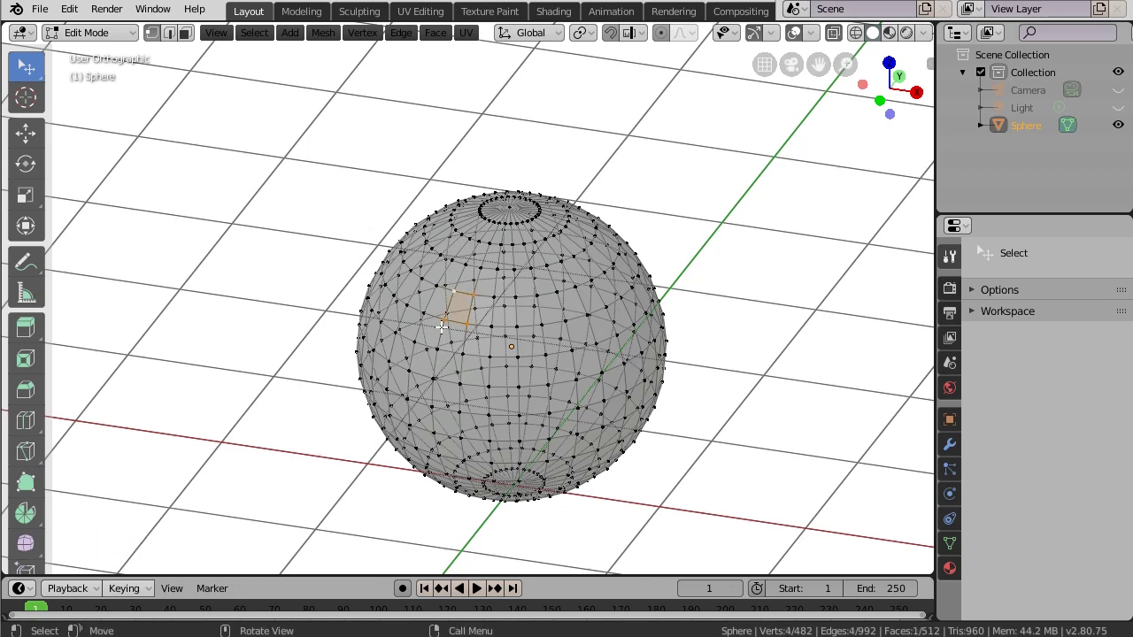
# Replace the selection with two adjacent vertices near the sphere's upper middle.
pyautogui.click(493, 298)
pyautogui.keyDown('shift'); pyautogui.click(514, 306); pyautogui.keyUp('shift')
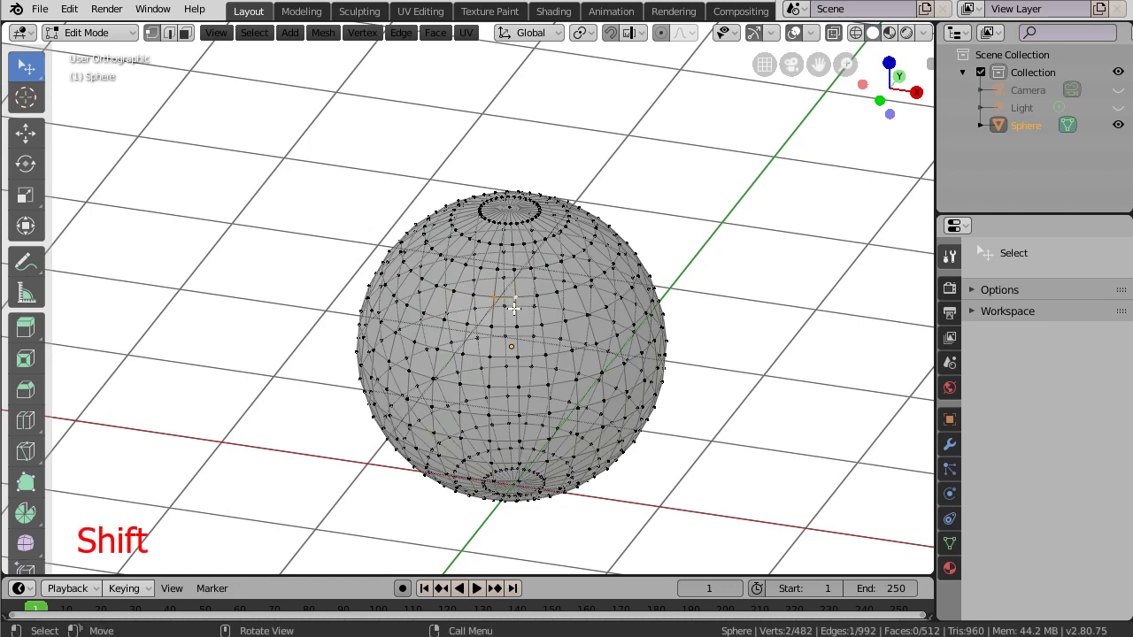
pyautogui.scroll(4, 513, 306)
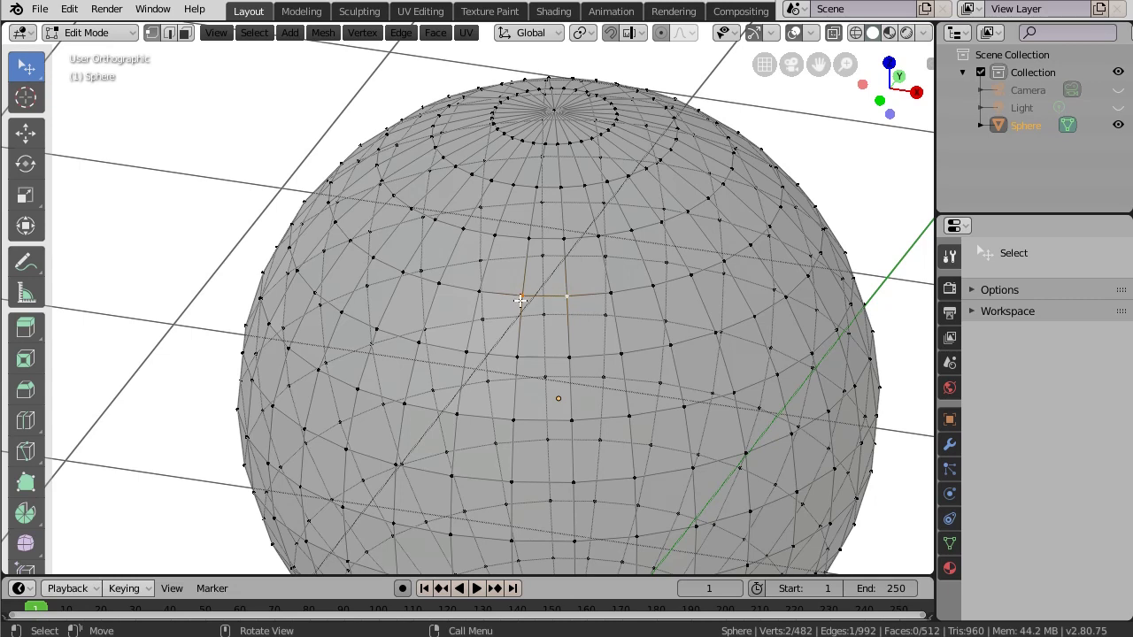
pyautogui.scroll(-4, 520, 301)
# Use the Select Box tool to select the vertices across the sphere's left half, and clear the selection.
pyautogui.click(41, 75)
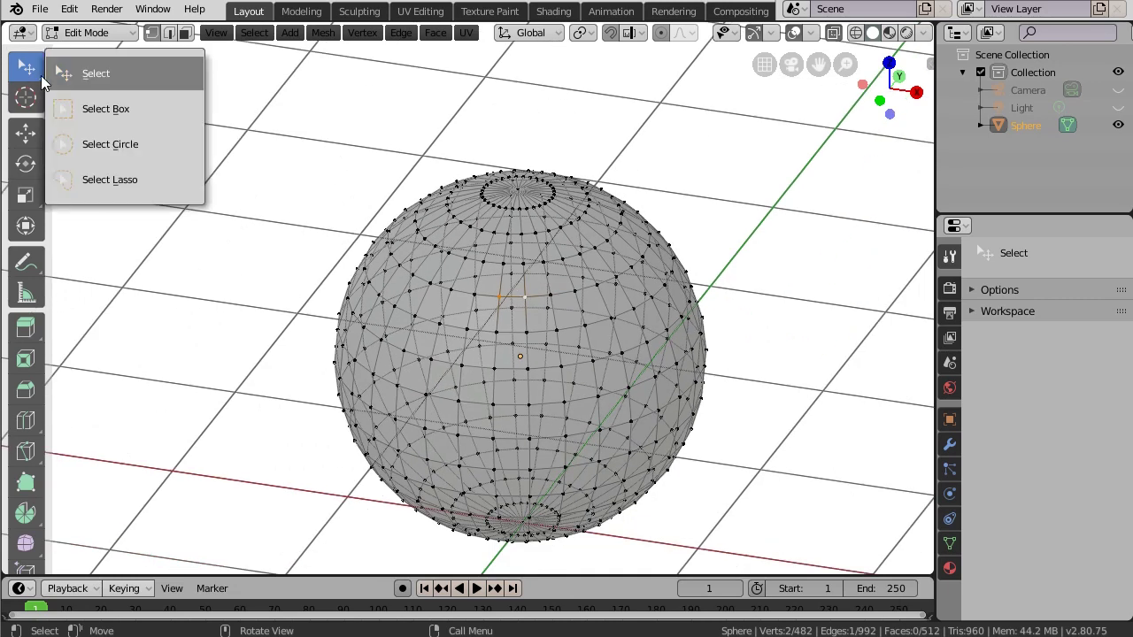
pyautogui.click(106, 109)
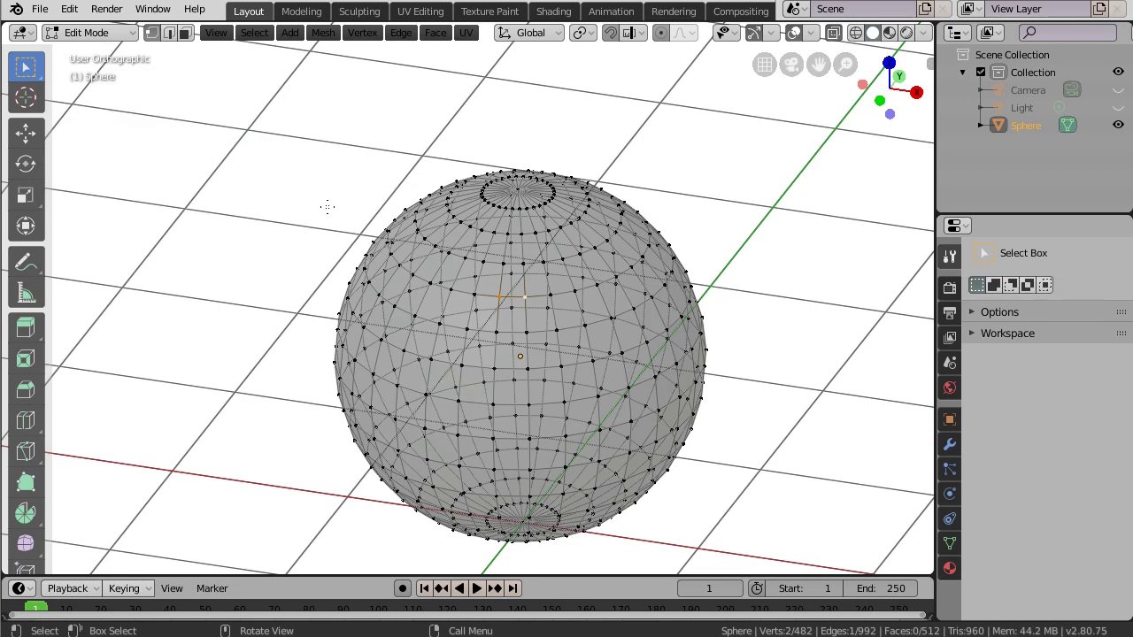
pyautogui.moveTo(326, 208); pyautogui.dragTo(554, 450)
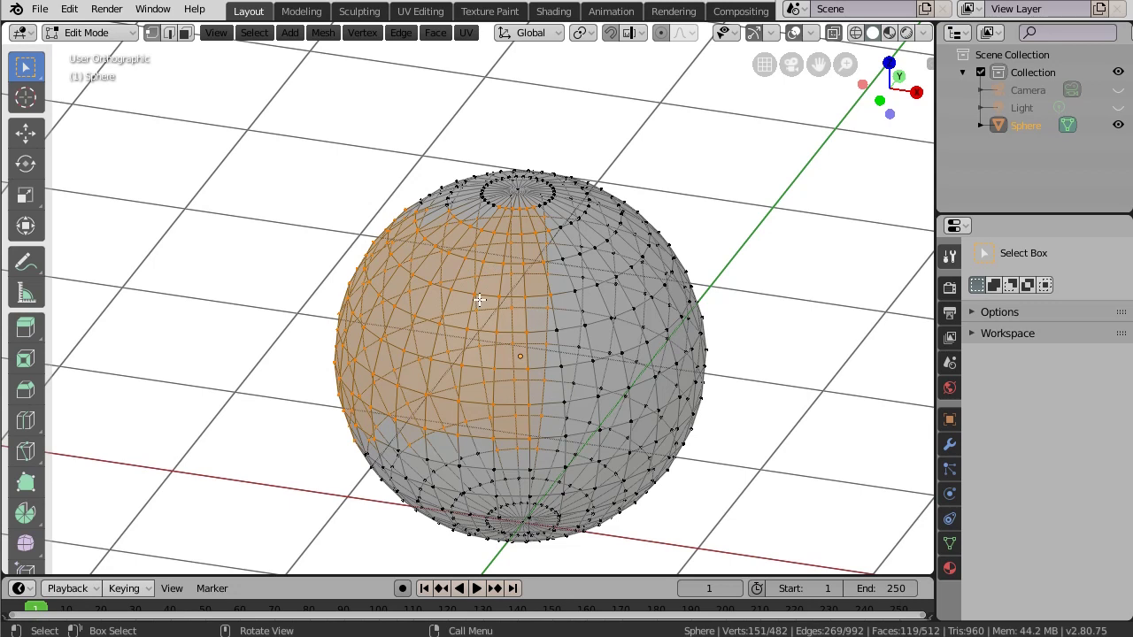
pyautogui.hotkey('alt', 'a')
pyautogui.hotkey('alt', 'a')
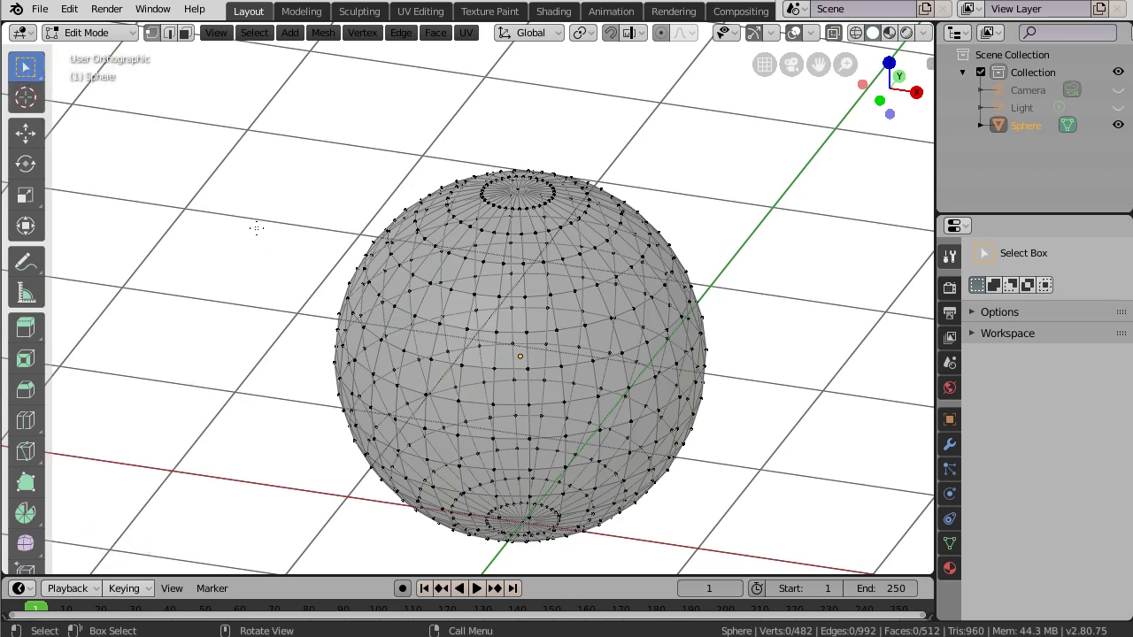
# Start a one-off Box Select over a horizontal band left of the sphere's centre, and deselect everything.
pyautogui.press('b')
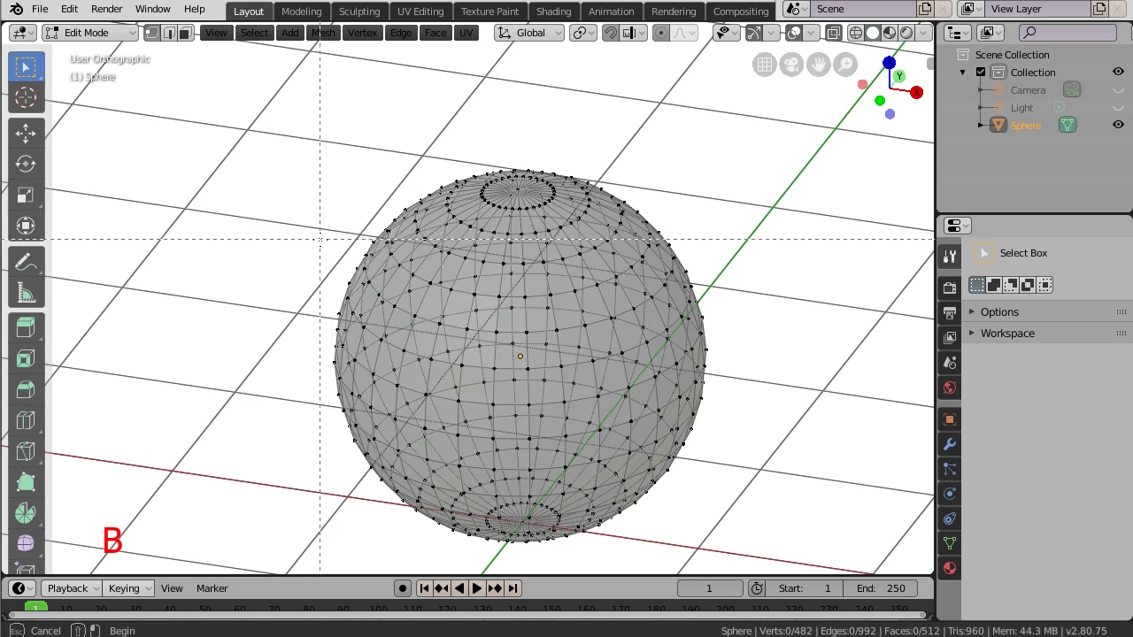
pyautogui.moveTo(360, 288); pyautogui.dragTo(592, 380)
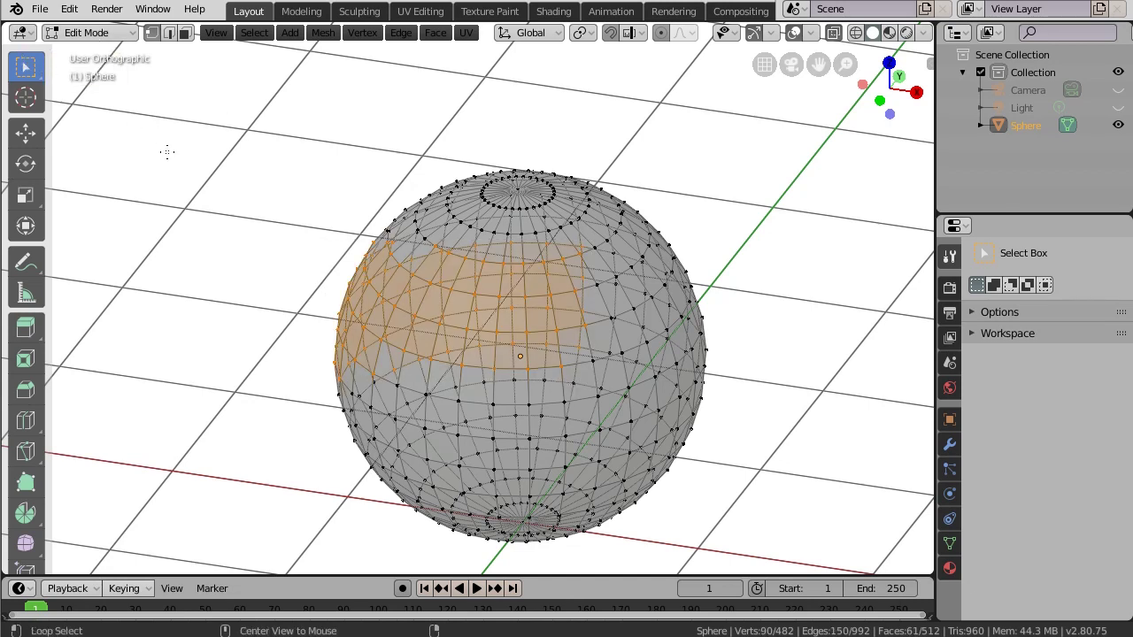
pyautogui.hotkey('alt', 'a')
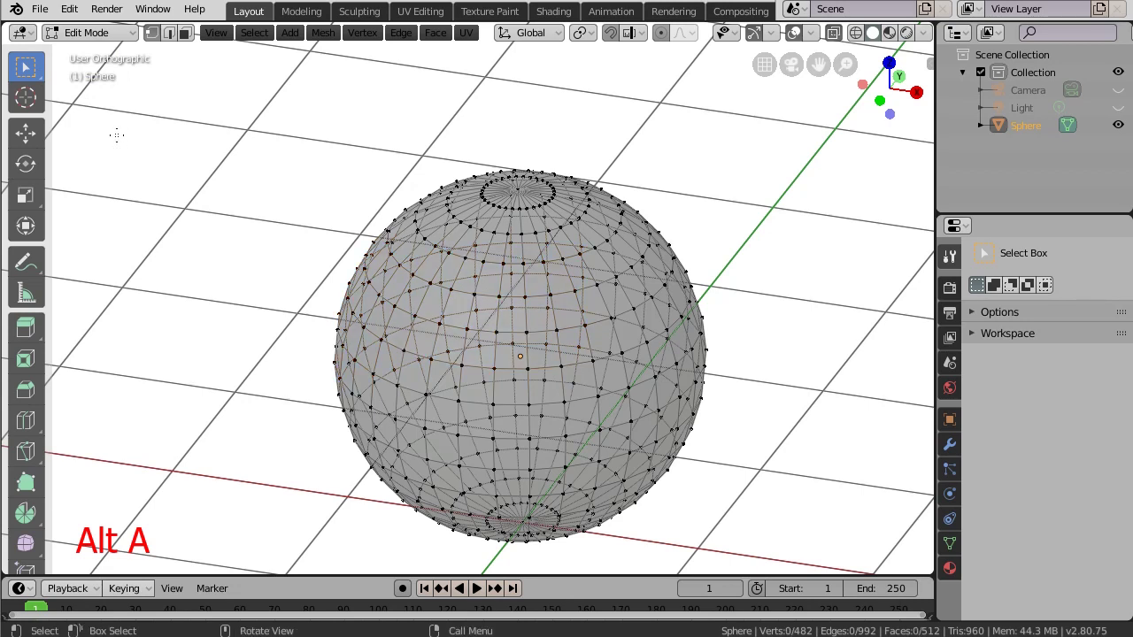
# Use the Select Circle tool to select a band of vertices across the sphere's middle, and turn off X-ray.
pyautogui.click(25, 67)
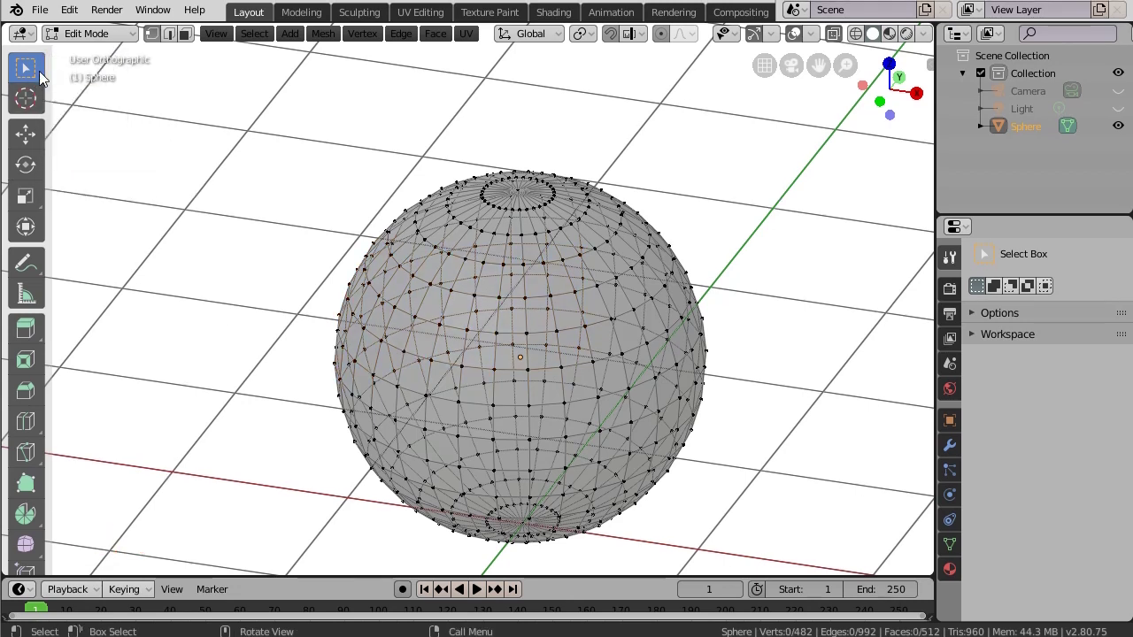
pyautogui.moveTo(38, 71); pyautogui.dragTo(100, 144)
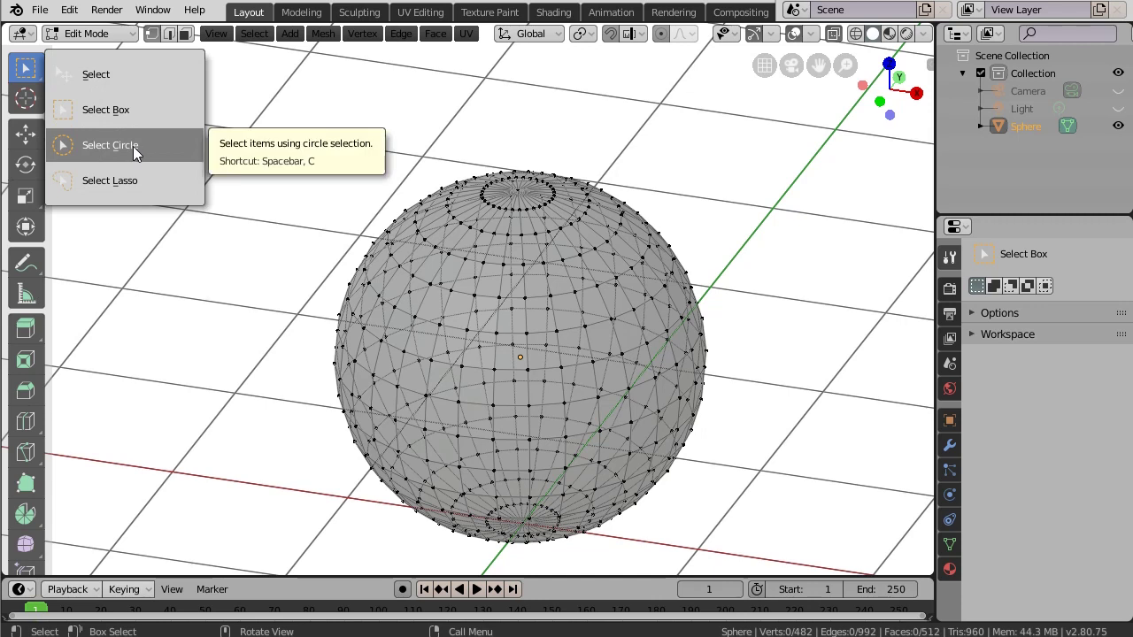
pyautogui.click(133, 152)
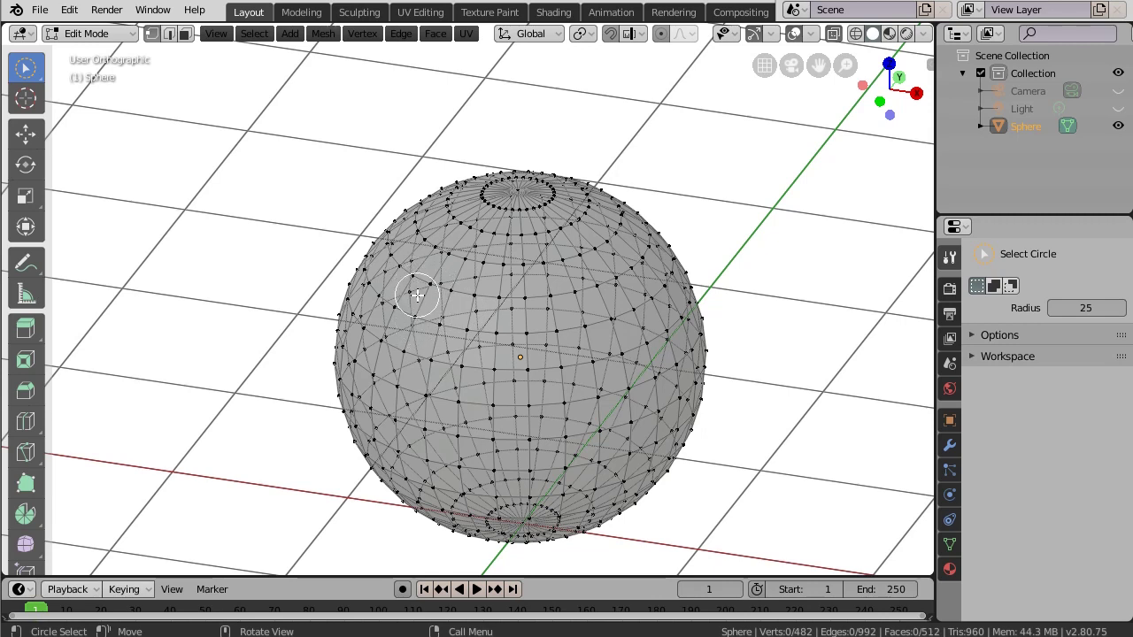
pyautogui.moveTo(420, 285)
pyautogui.mouseDown()
pyautogui.moveTo(495, 304)
pyautogui.moveTo(606, 304)
pyautogui.moveTo(641, 264)
pyautogui.moveTo(648, 297)
pyautogui.moveTo(589, 328)
pyautogui.moveTo(417, 318)
pyautogui.moveTo(437, 356)
pyautogui.moveTo(541, 372)
pyautogui.mouseUp()
pyautogui.moveTo(642, 357)
pyautogui.mouseDown()
pyautogui.moveTo(655, 314)
pyautogui.moveTo(558, 341)
pyautogui.mouseUp()
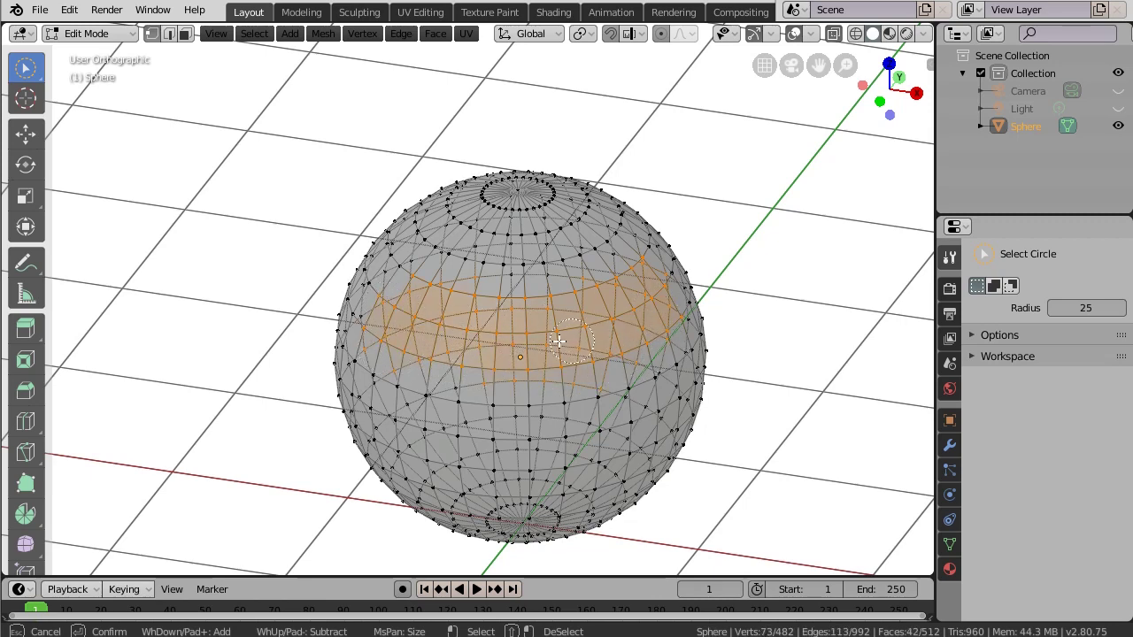
pyautogui.moveTo(412, 290); pyautogui.dragTo(414, 292)
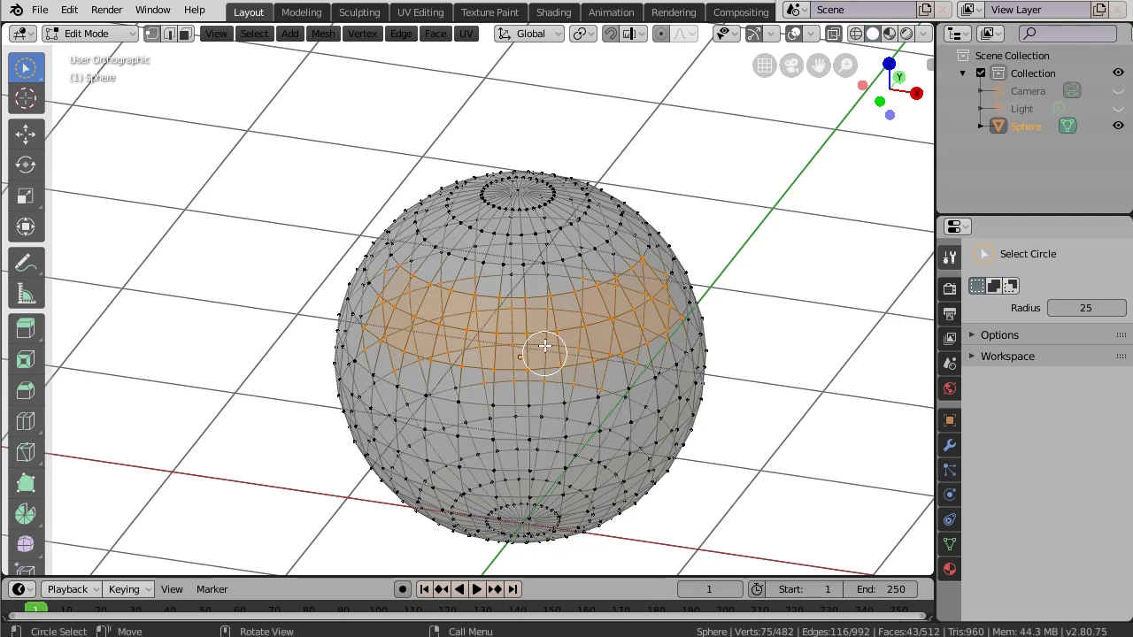
pyautogui.click(832, 36)
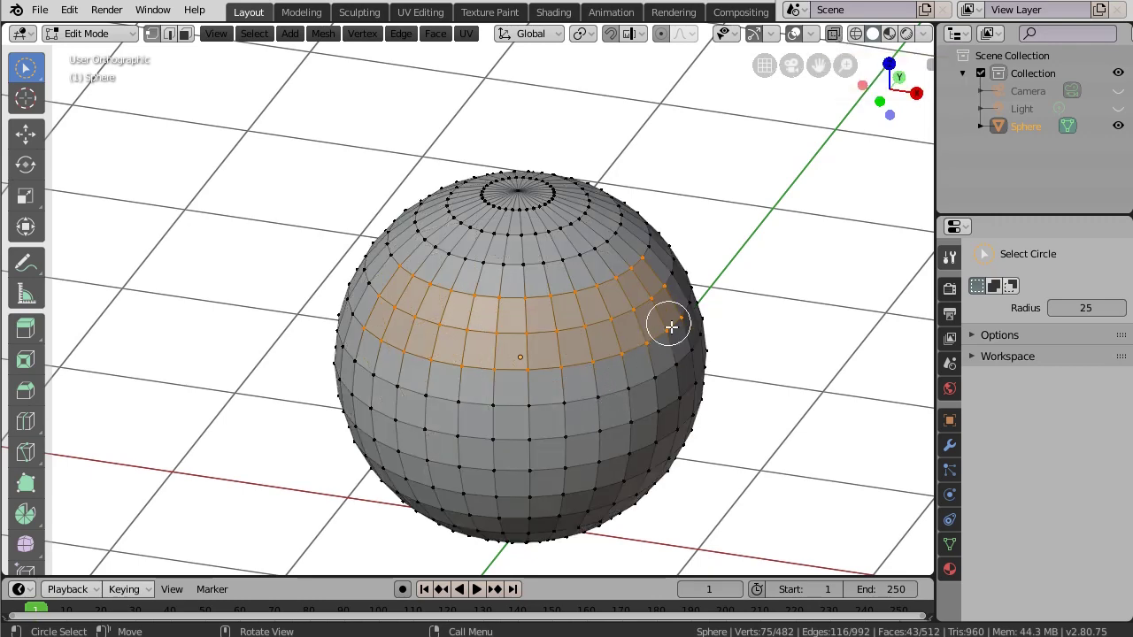
# Set Select Circle to subtract from the selection and deselect the selected vertices on the sphere's far side.
pyautogui.moveTo(634, 357); pyautogui.dragTo(343, 361, button='middle')
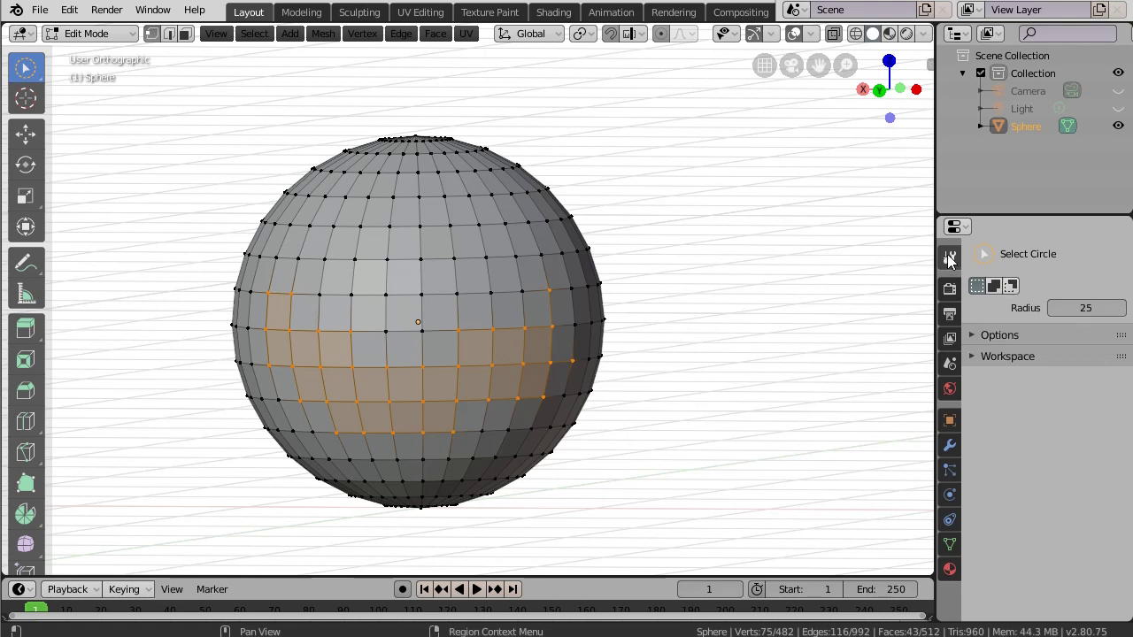
pyautogui.click(1012, 285)
pyautogui.moveTo(549, 297)
pyautogui.mouseDown()
pyautogui.moveTo(556, 379)
pyautogui.moveTo(510, 346)
pyautogui.moveTo(452, 354)
pyautogui.moveTo(411, 409)
pyautogui.moveTo(371, 392)
pyautogui.moveTo(339, 329)
pyautogui.moveTo(303, 381)
pyautogui.moveTo(289, 296)
pyautogui.moveTo(260, 346)
pyautogui.moveTo(285, 378)
pyautogui.mouseUp()
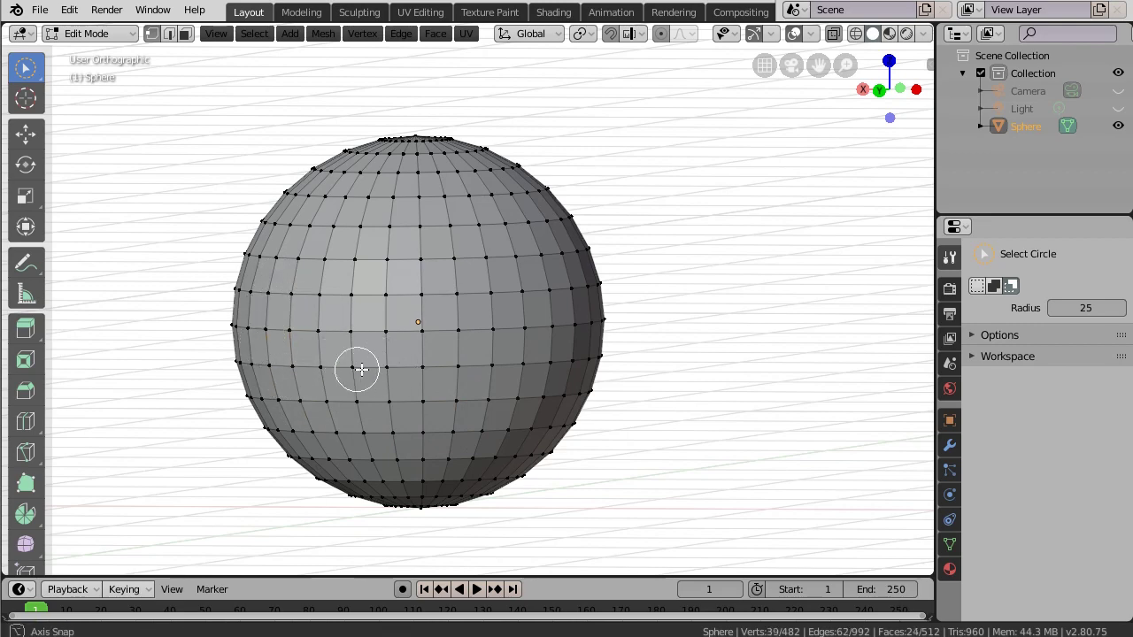
# Set Select Circle to extend the existing selection and add the row of vertices just below the selected band.
pyautogui.moveTo(361, 369)
pyautogui.mouseDown(button='middle')
pyautogui.moveTo(791, 387)
pyautogui.moveTo(753, 405)
pyautogui.mouseUp(button='middle')
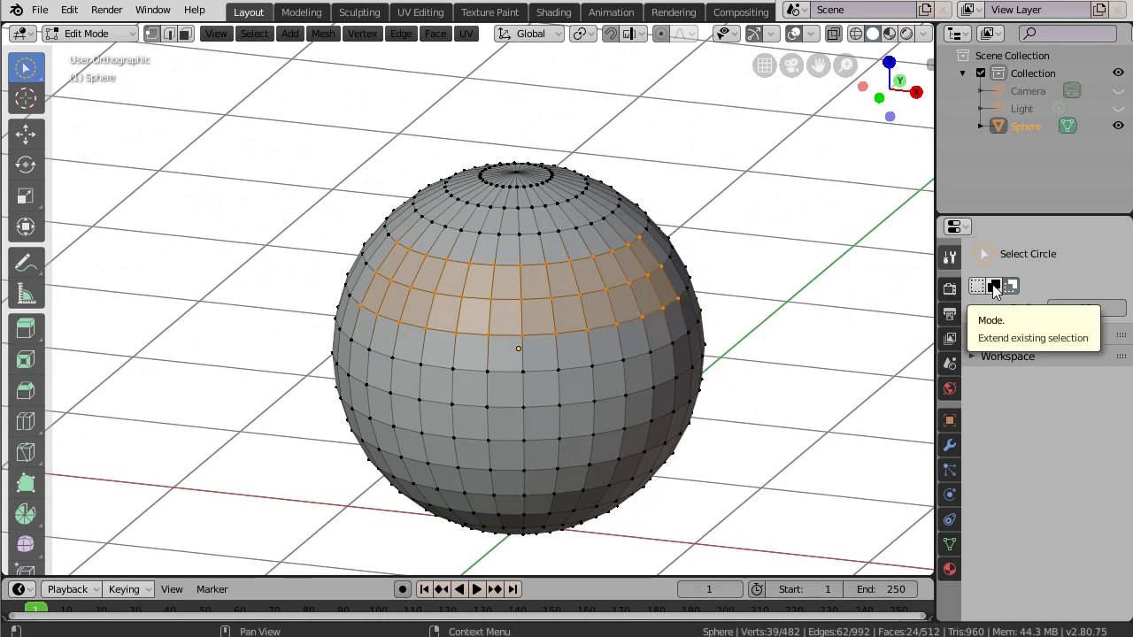
pyautogui.click(993, 288)
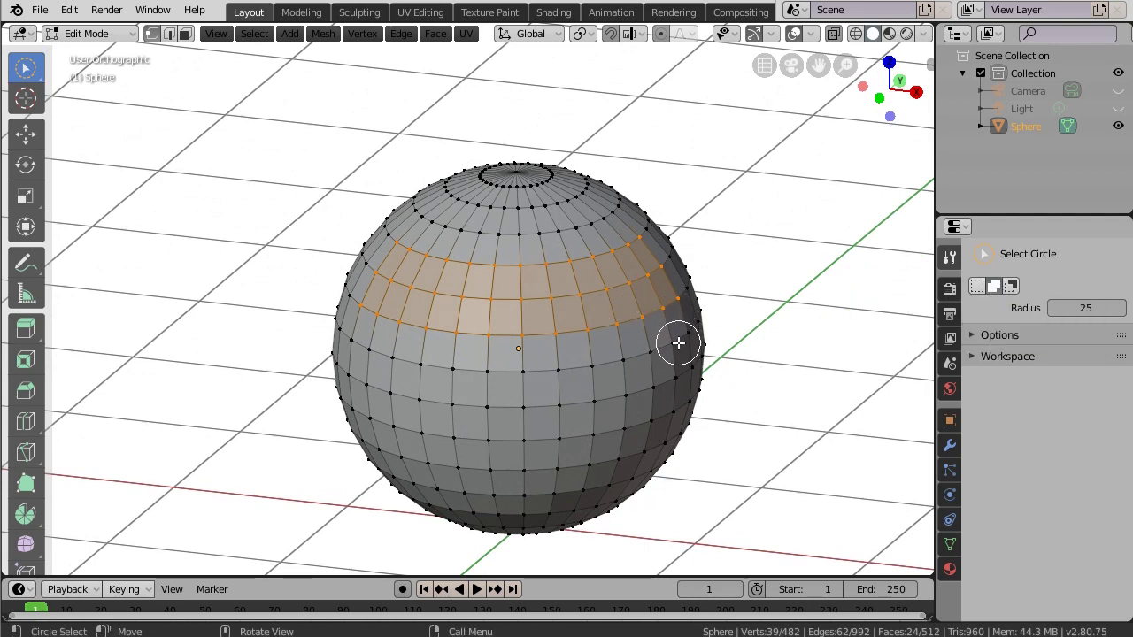
pyautogui.moveTo(678, 343)
pyautogui.mouseDown()
pyautogui.moveTo(494, 370)
pyautogui.moveTo(372, 348)
pyautogui.mouseUp()
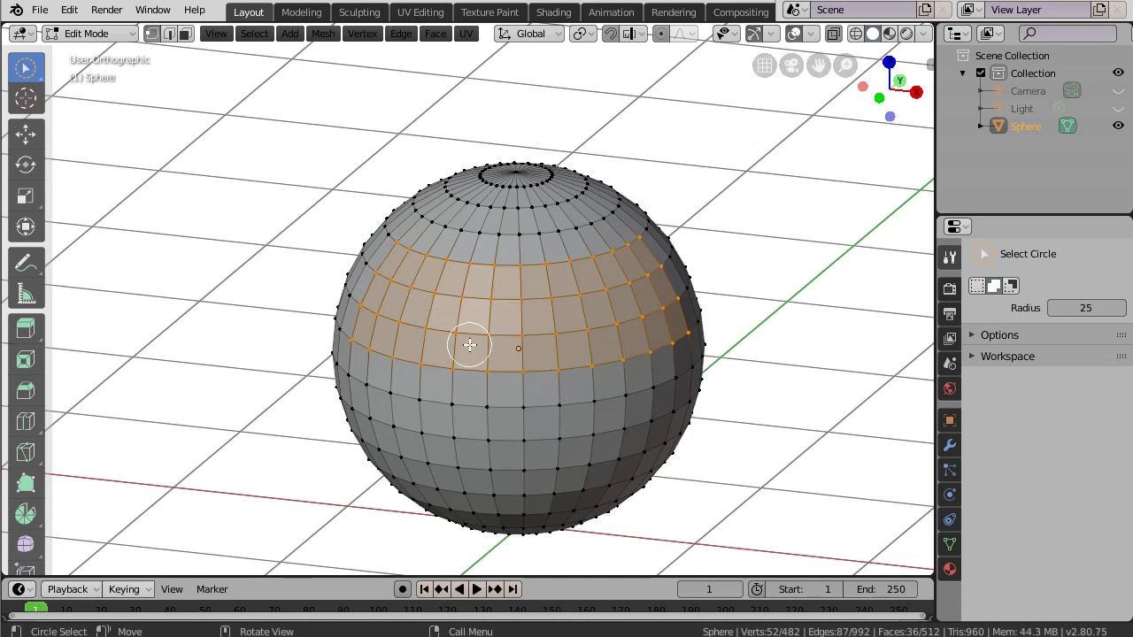
# In perspective view, deselect everything and use a one-off Circle Select to select a wide band of vertices across the sphere's middle.
pyautogui.press('KP_5')
pyautogui.hotkey('alt', 'a')
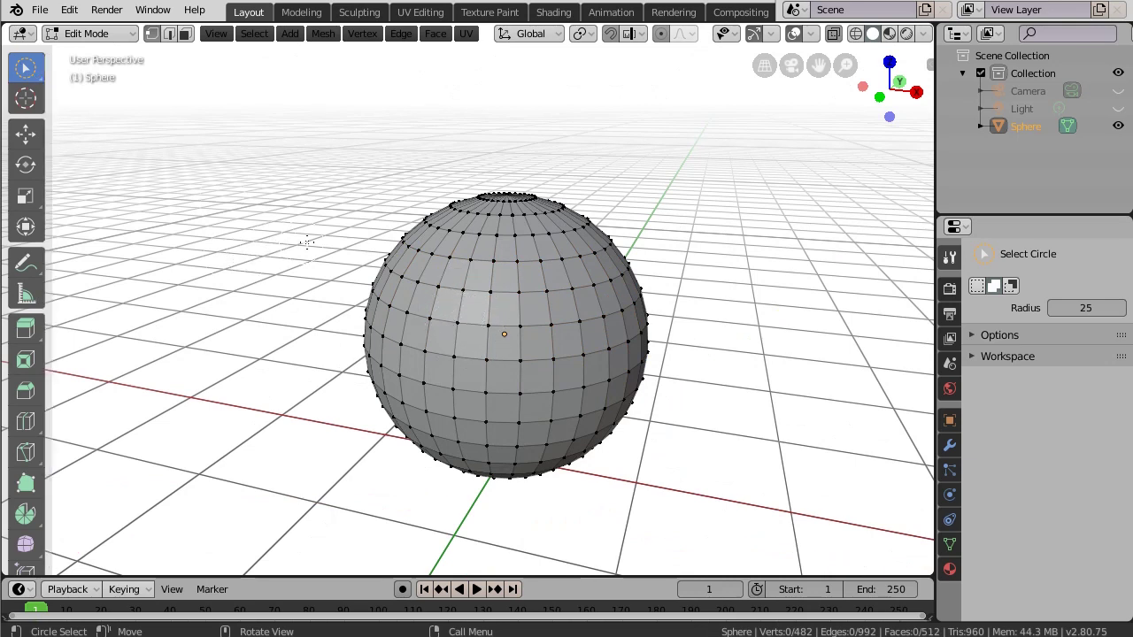
pyautogui.press('c')
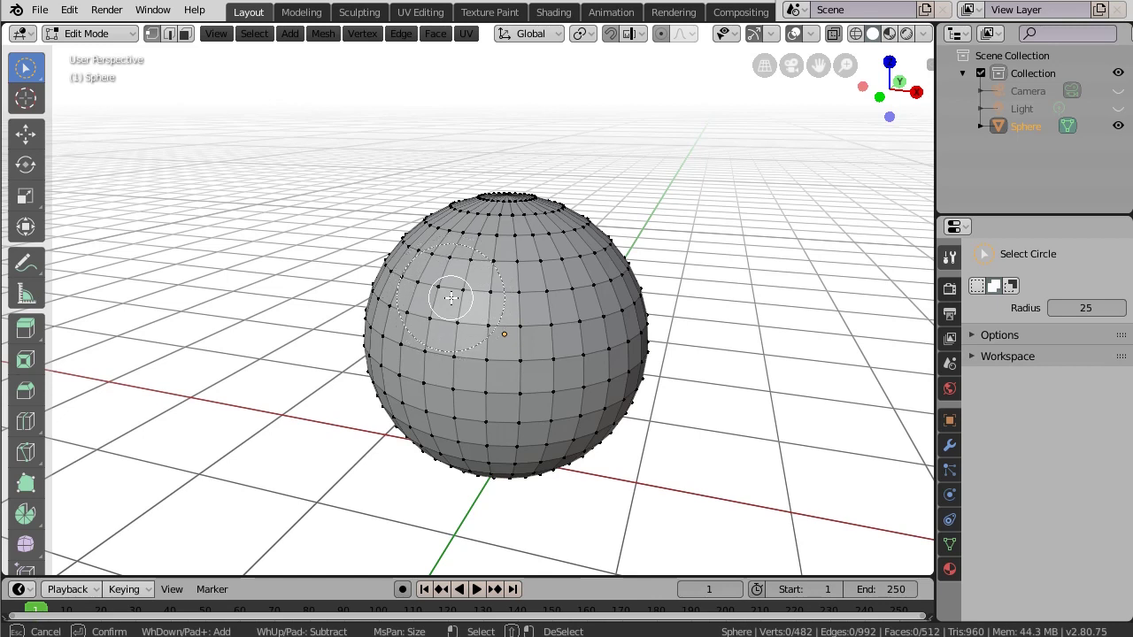
pyautogui.moveTo(451, 299)
pyautogui.mouseDown()
pyautogui.moveTo(549, 292)
pyautogui.moveTo(566, 324)
pyautogui.moveTo(440, 331)
pyautogui.moveTo(468, 285)
pyautogui.moveTo(456, 264)
pyautogui.moveTo(538, 283)
pyautogui.moveTo(539, 215)
pyautogui.moveTo(538, 278)
pyautogui.moveTo(574, 319)
pyautogui.moveTo(575, 344)
pyautogui.moveTo(514, 319)
pyautogui.mouseUp()
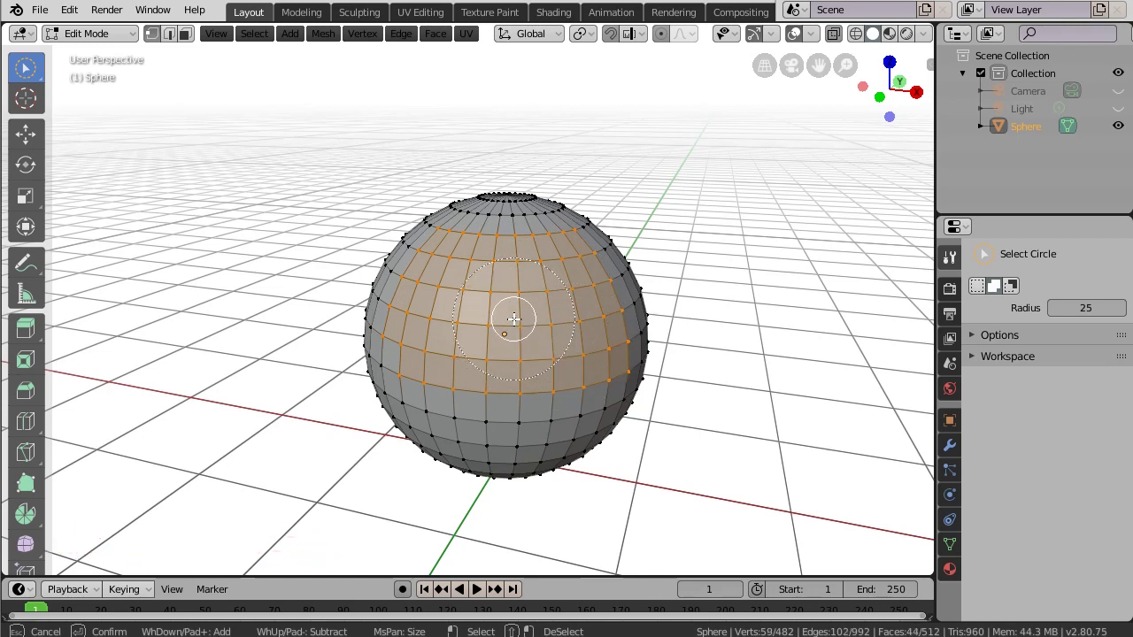
# Shrink the selection circle and deselect the upper rows of the selected band of vertices.
pyautogui.scroll(-2, 514, 319)
pyautogui.scroll(4, 514, 320)
pyautogui.middleClick(450, 229)
pyautogui.moveTo(449, 228)
pyautogui.mouseDown(button='middle')
pyautogui.moveTo(435, 243)
pyautogui.moveTo(587, 246)
pyautogui.mouseUp(button='middle')
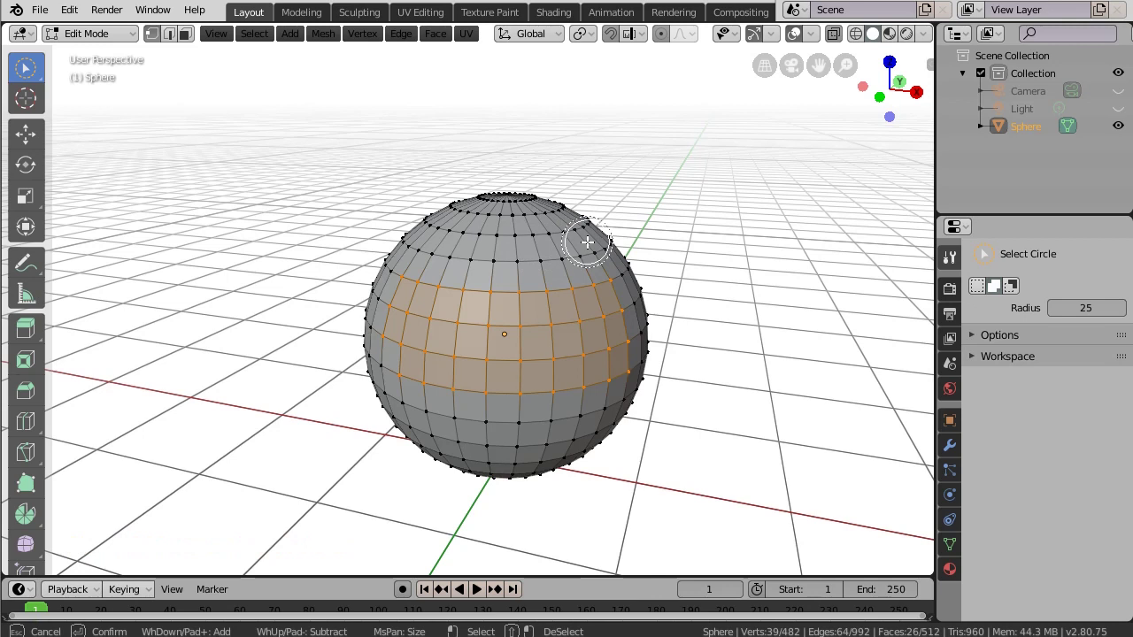
# Add vertices at both ends of the selected band, deselect the outermost ones on the sphere's right edge, and end Circle Select.
pyautogui.click(399, 362)
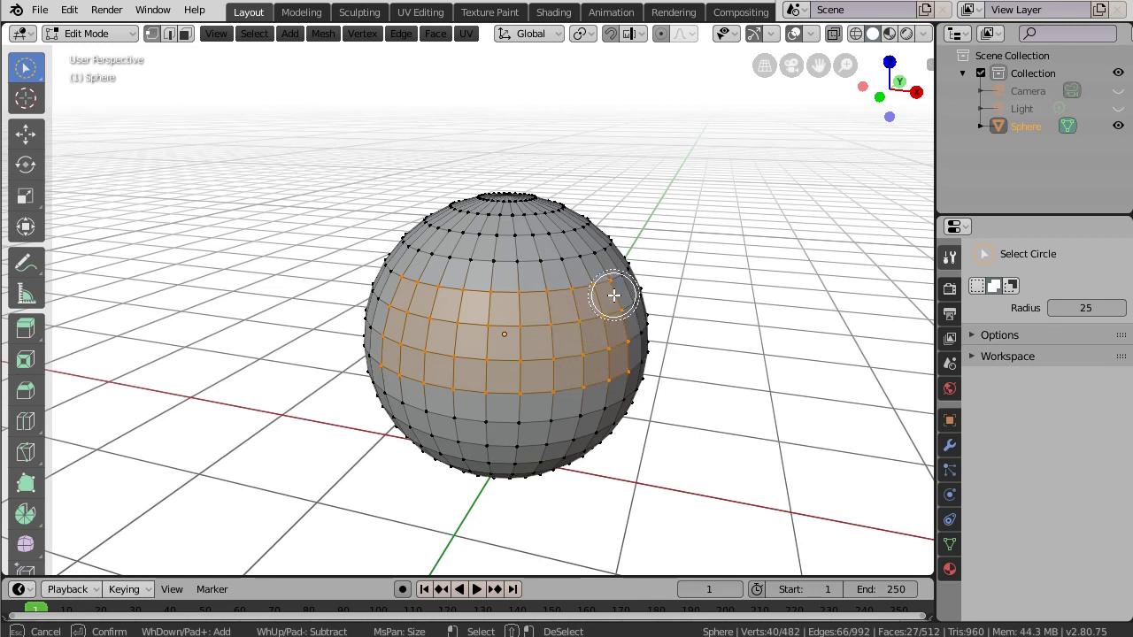
pyautogui.moveTo(607, 293)
pyautogui.mouseDown()
pyautogui.moveTo(622, 354)
pyautogui.moveTo(644, 333)
pyautogui.mouseUp()
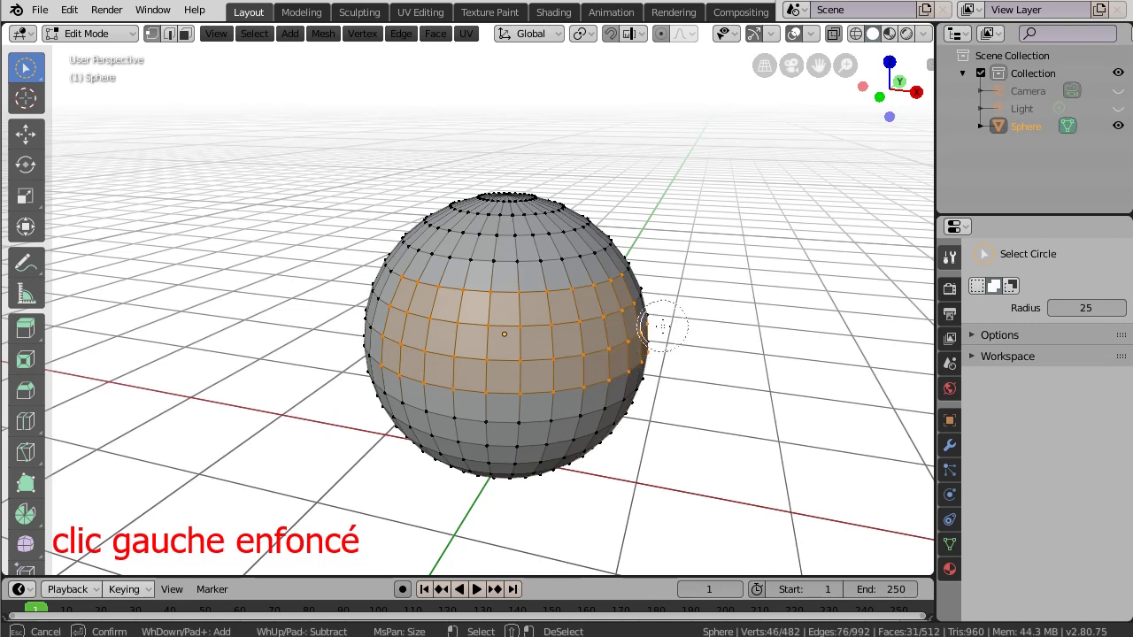
pyautogui.moveTo(644, 333); pyautogui.dragTo(670, 320, button='middle')
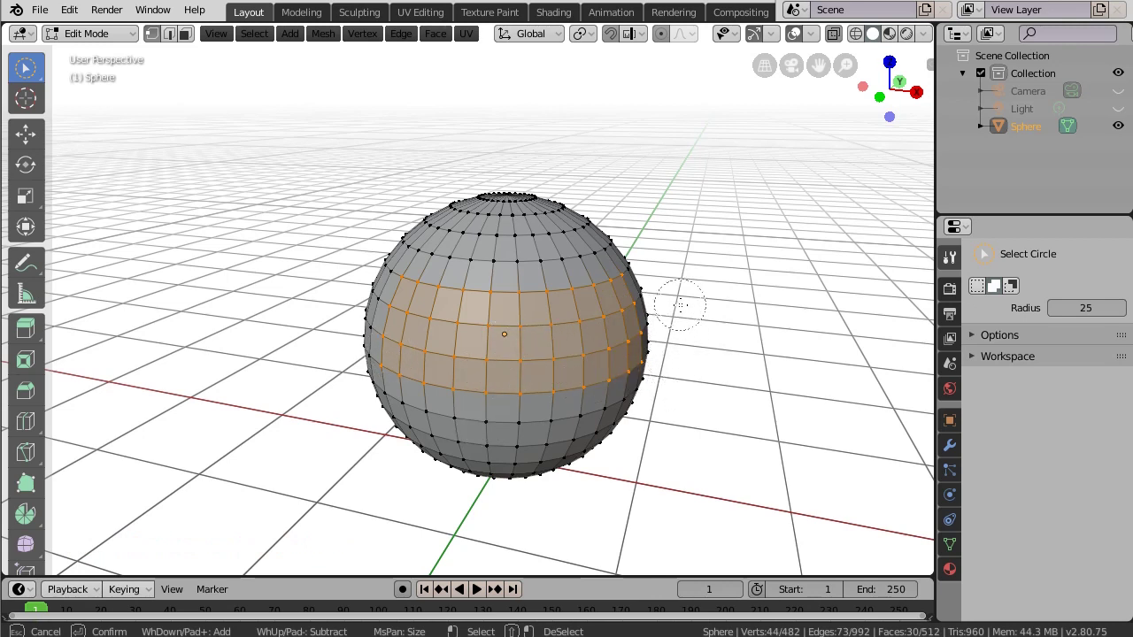
pyautogui.rightClick(567, 342)
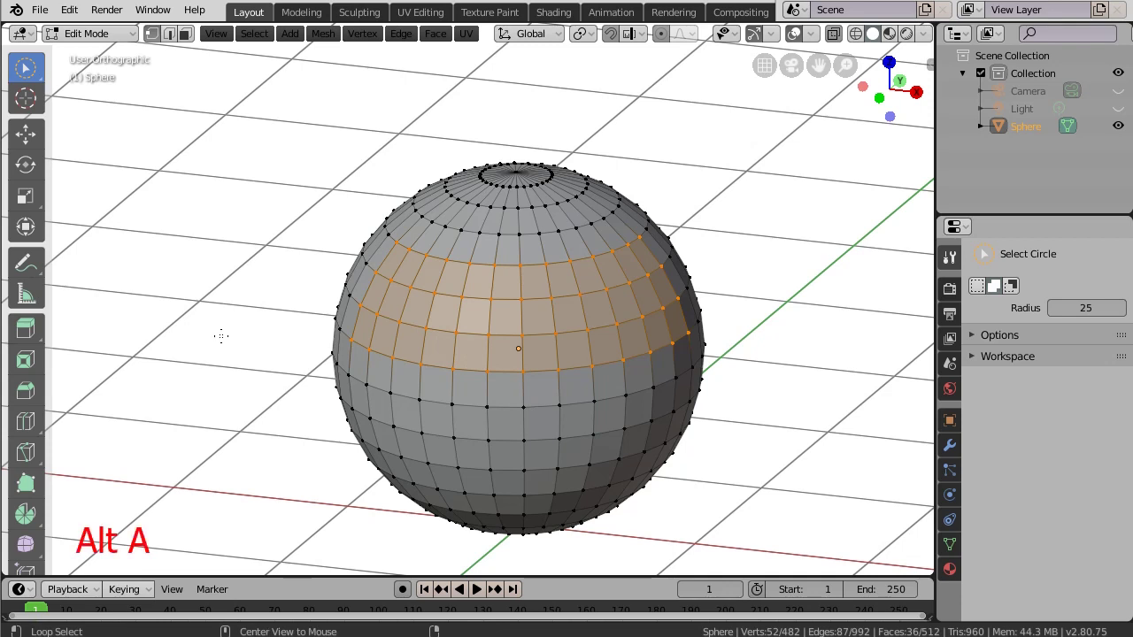
# Deselect everything and use the Select Lasso tool to select an irregular patch of vertices on the sphere's left side.
pyautogui.hotkey('alt', 'a')
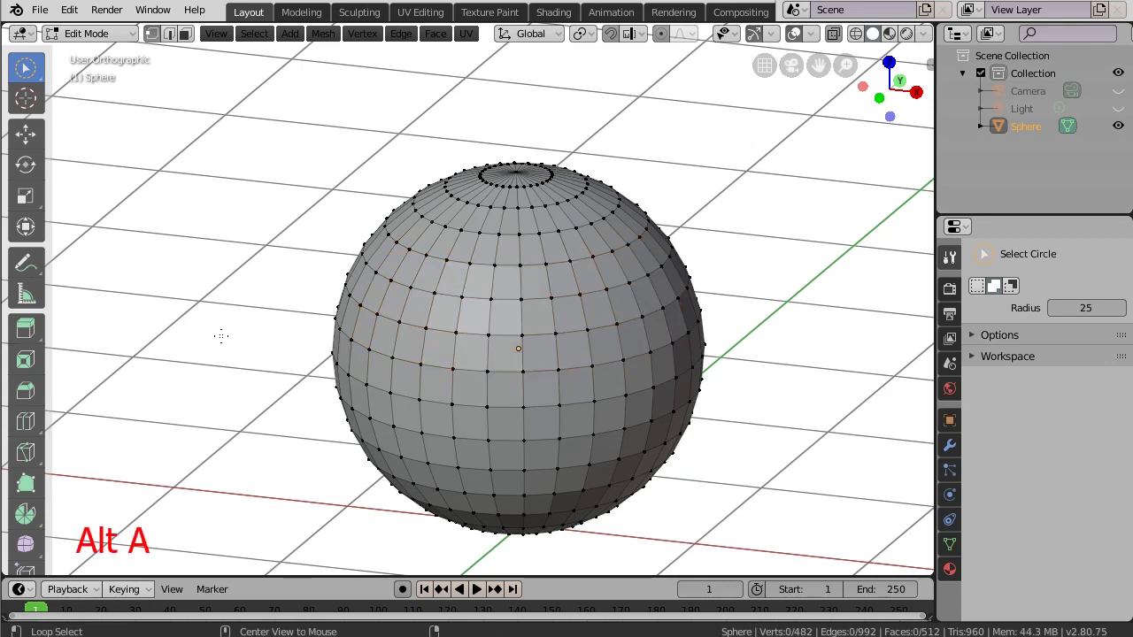
pyautogui.click(35, 69)
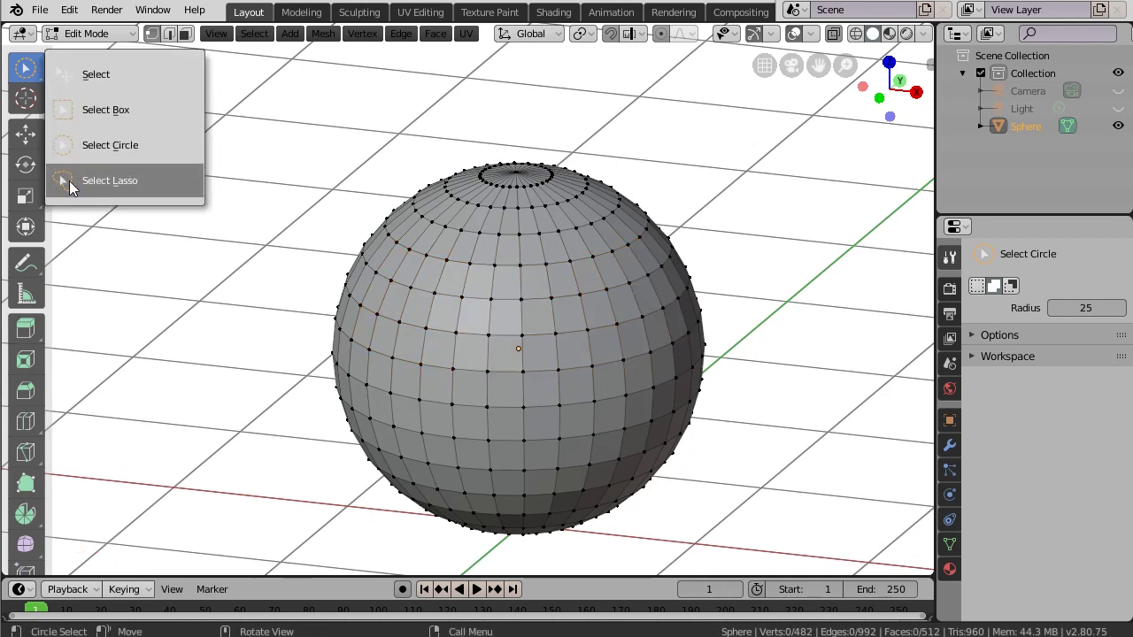
pyautogui.click(124, 181)
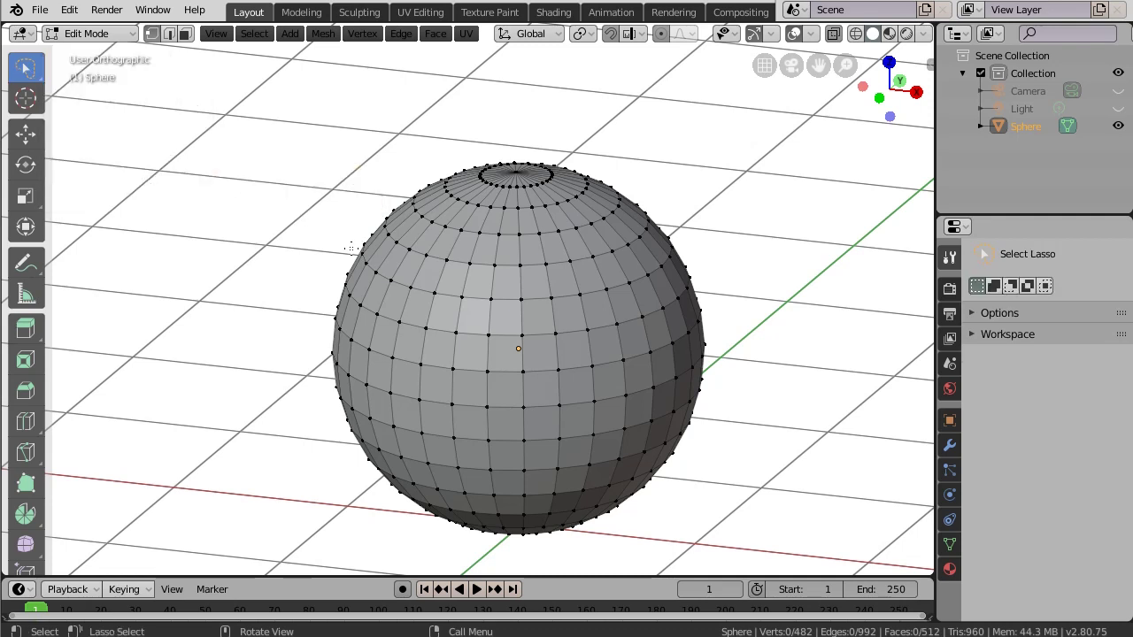
pyautogui.moveTo(349, 239); pyautogui.dragTo(342, 244)
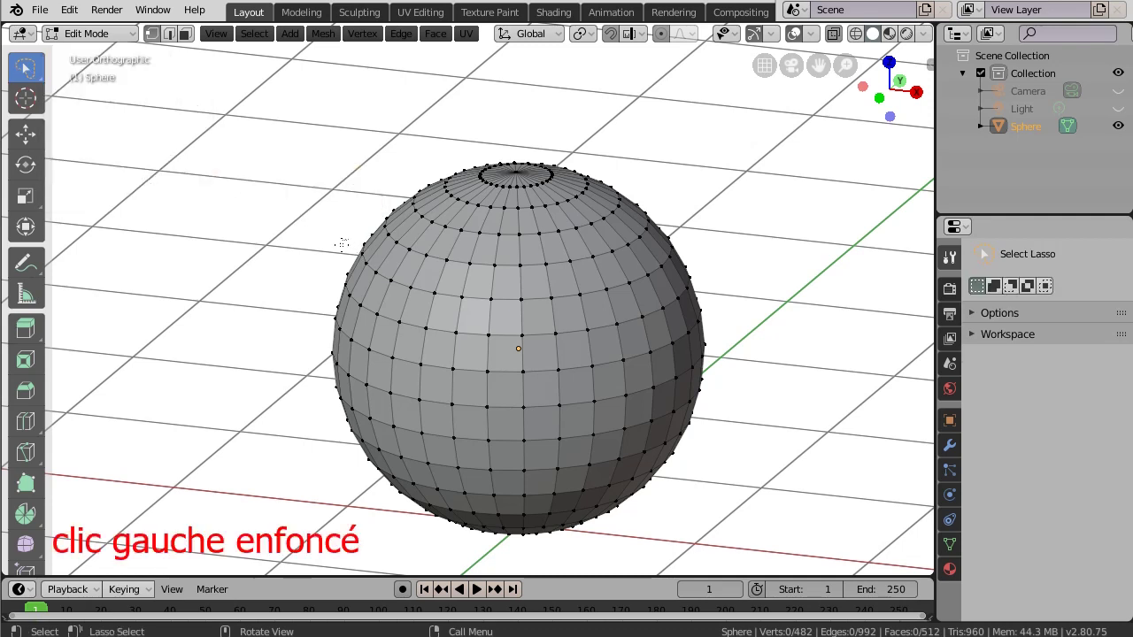
pyautogui.moveTo(332, 353)
pyautogui.mouseDown()
pyautogui.moveTo(352, 390)
pyautogui.moveTo(495, 426)
pyautogui.moveTo(496, 389)
pyautogui.moveTo(451, 349)
pyautogui.moveTo(437, 316)
pyautogui.moveTo(587, 309)
pyautogui.moveTo(599, 278)
pyautogui.moveTo(518, 288)
pyautogui.moveTo(376, 246)
pyautogui.moveTo(358, 226)
pyautogui.moveTo(399, 193)
pyautogui.mouseUp()
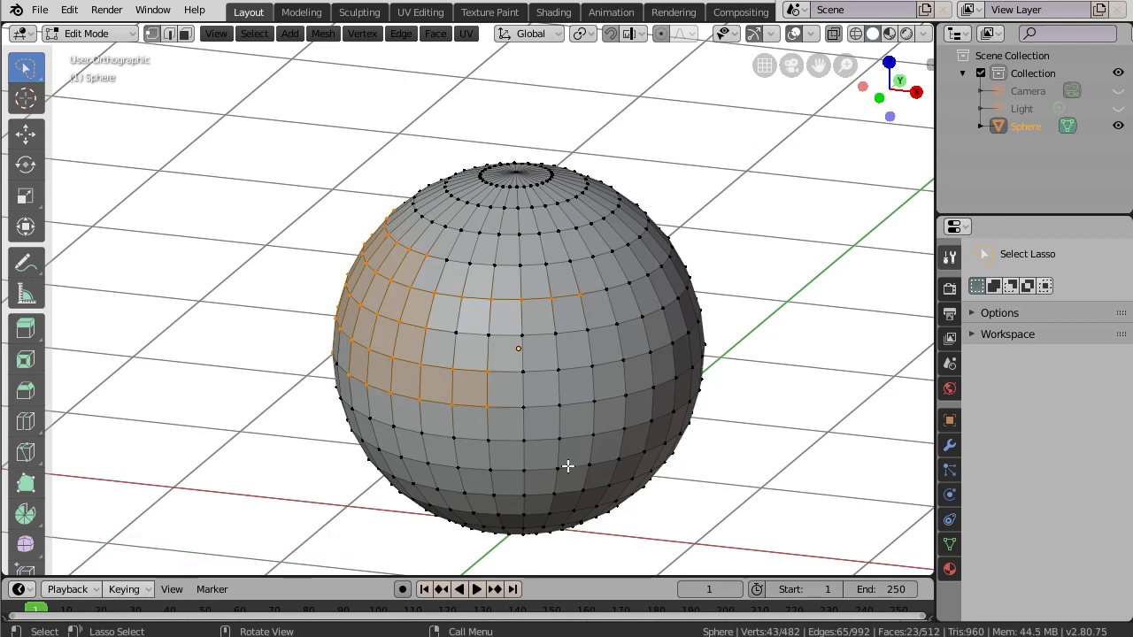